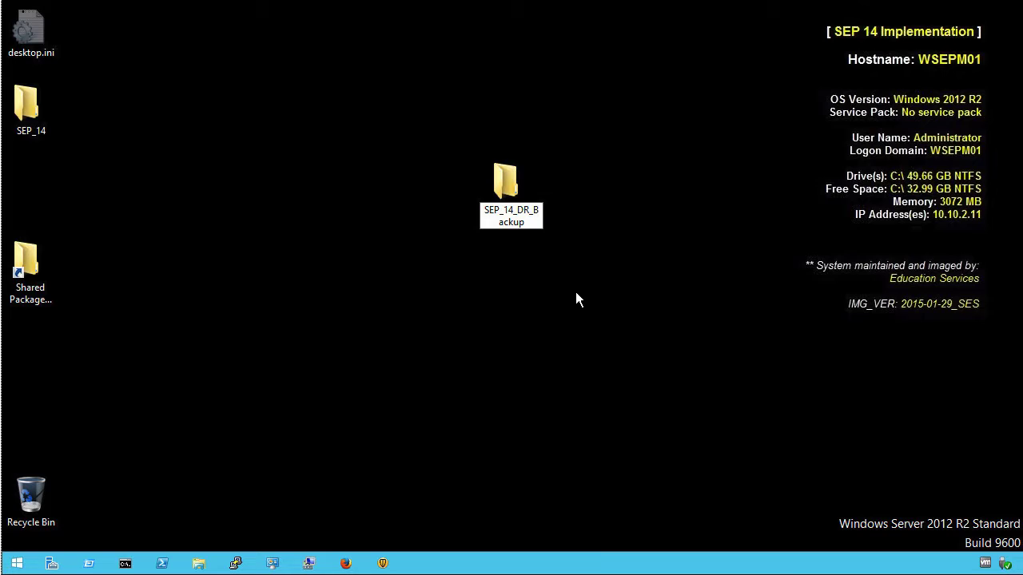
- Name the new desktop folder SEP_14_DR_Backup and place it between the SEP_14 folder and the shared packages shortcut
key(Return)
drag(504, 180, 25, 176)
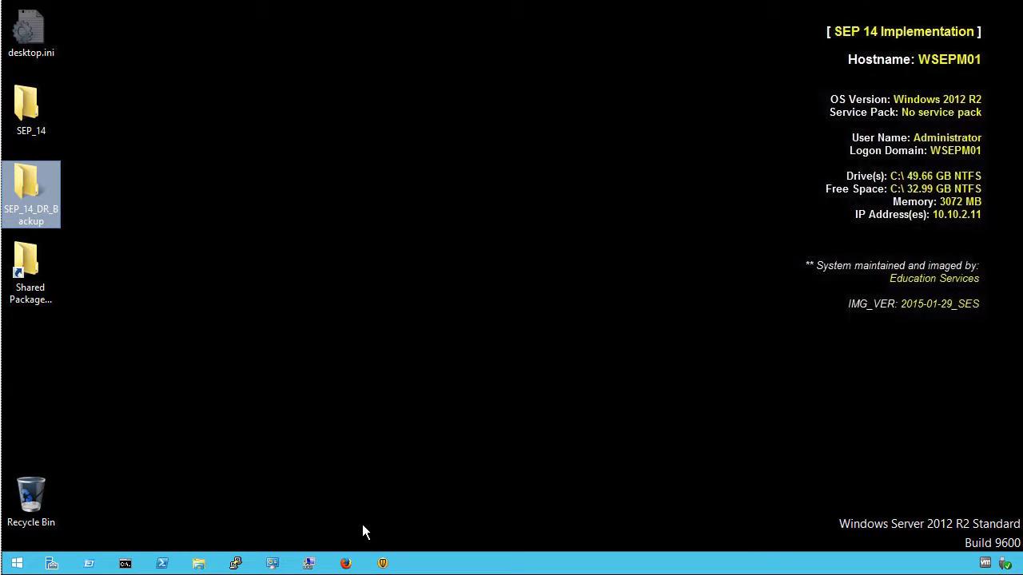
- Log on to Symantec Endpoint Protection Manager as admin with the account password and dismiss the Getting Started page
click(383, 563)
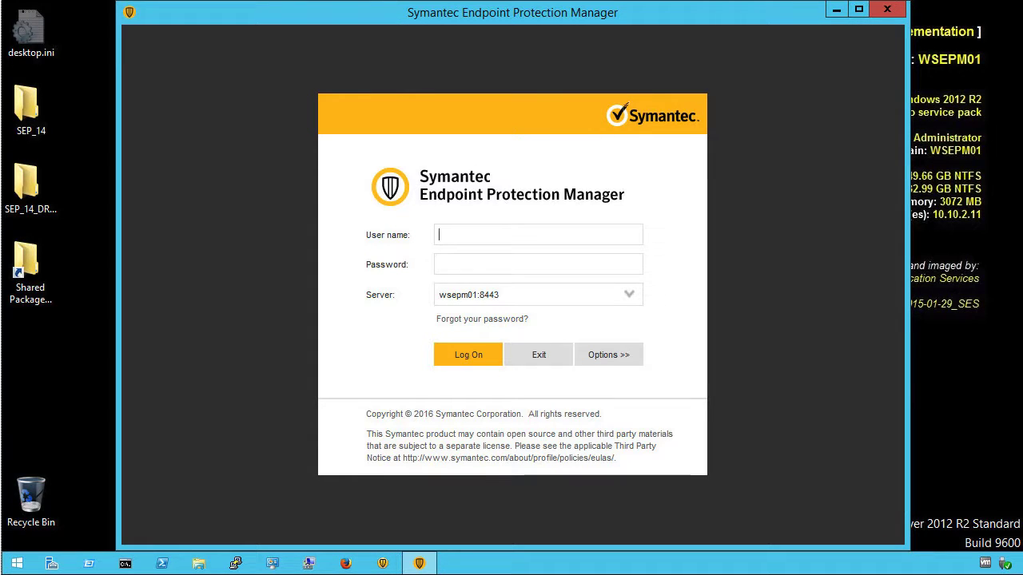
text(admin)
key(Tab)
text(*********)
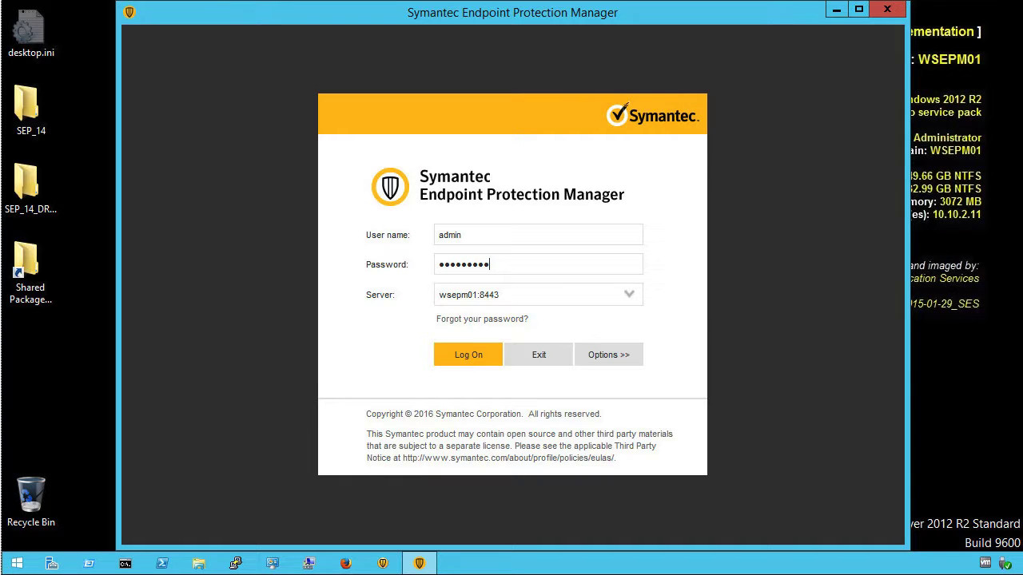
click(463, 358)
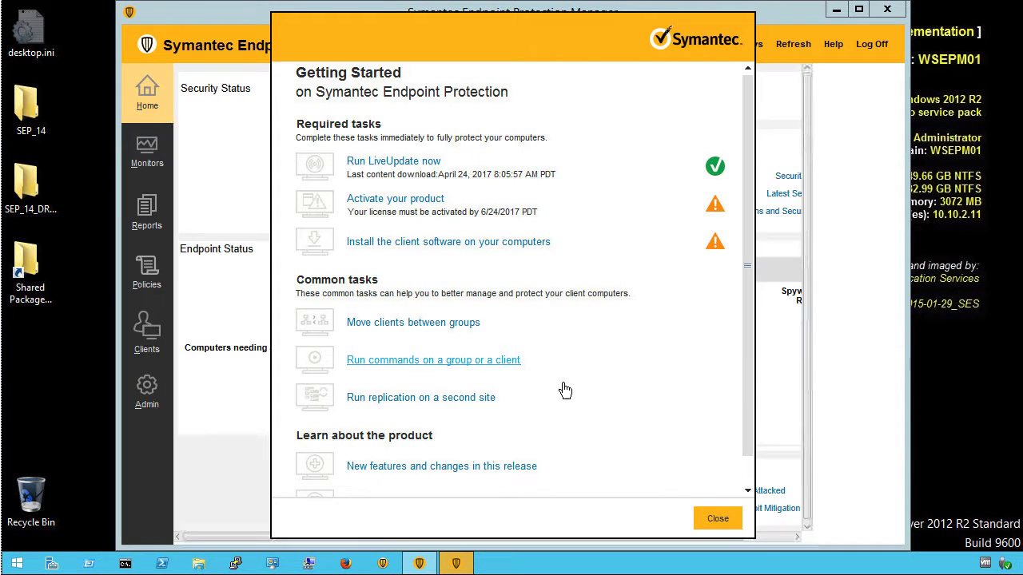
click(716, 517)
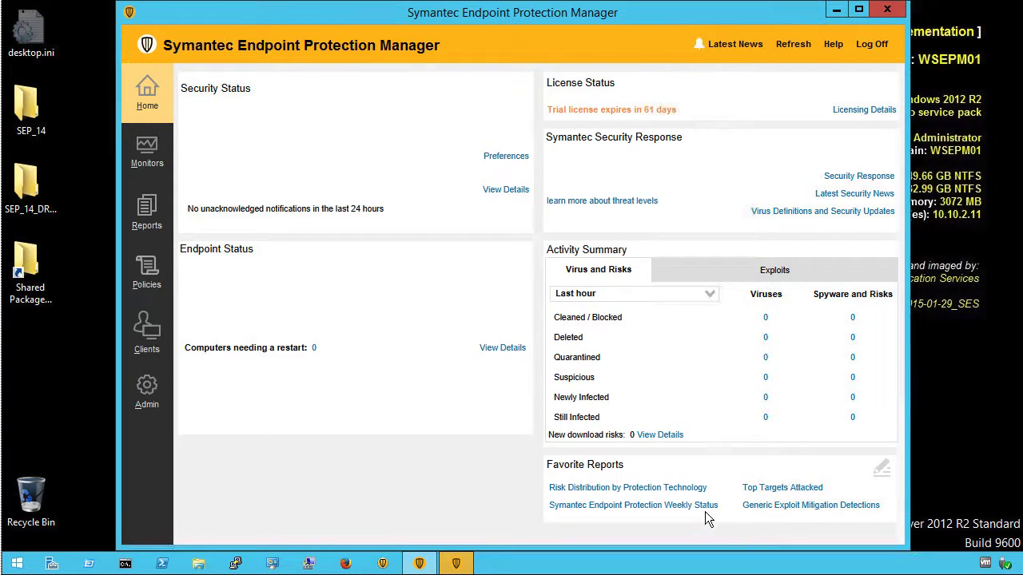
- Run an immediate backup of the localhost database server under Local Site (A1) in the server administration
click(142, 389)
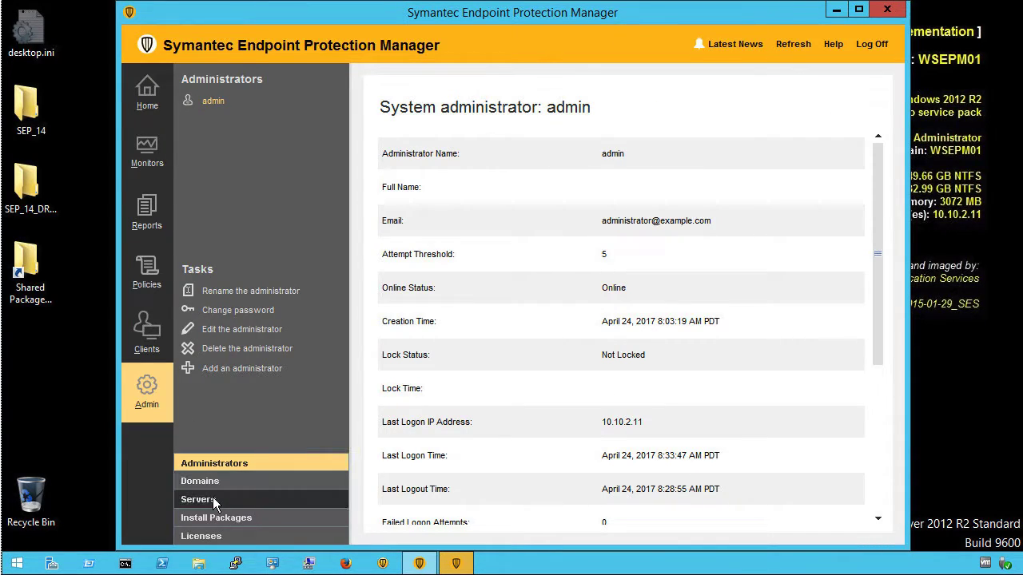
click(213, 497)
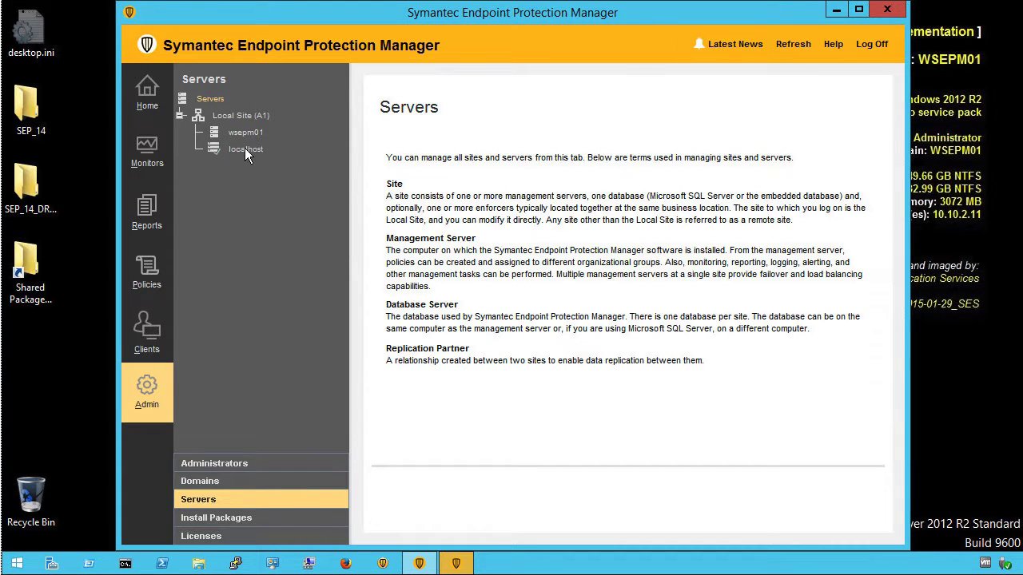
click(244, 149)
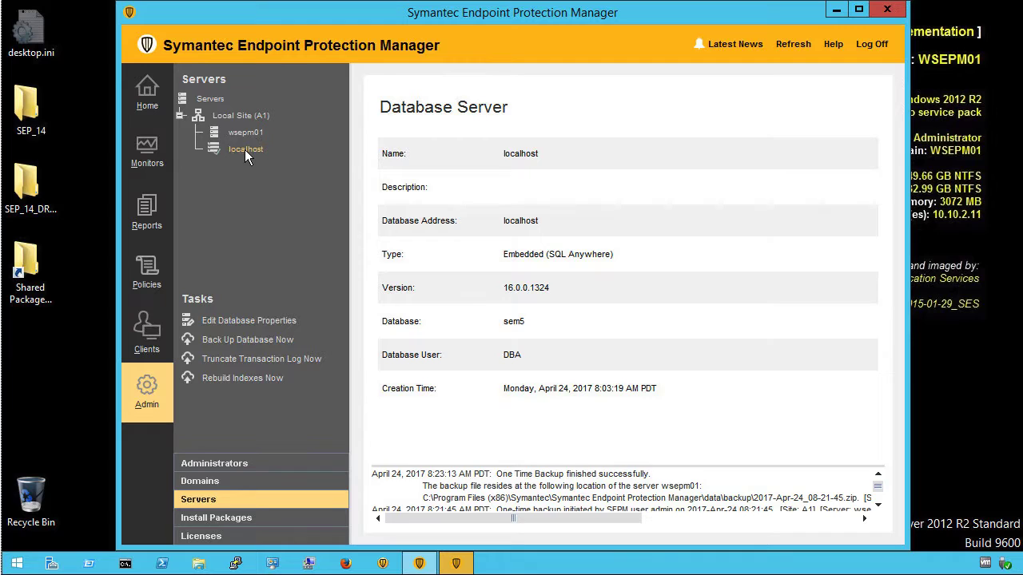
click(245, 341)
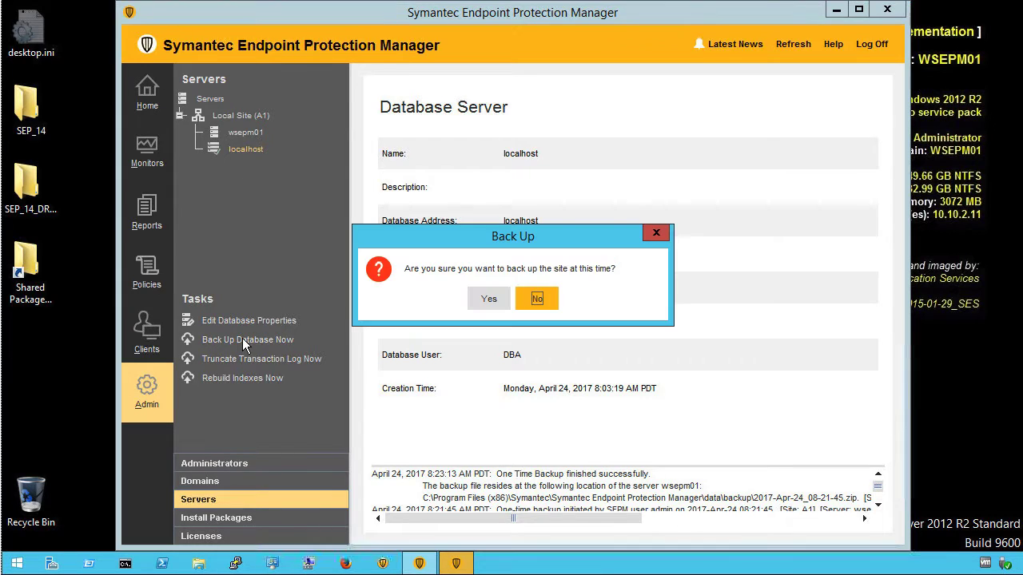
click(489, 299)
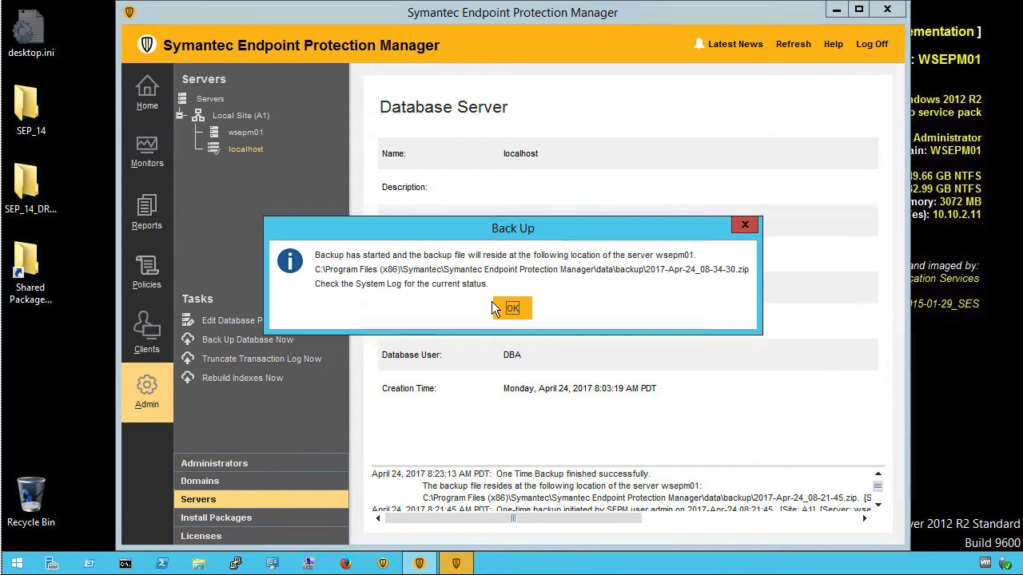
click(513, 316)
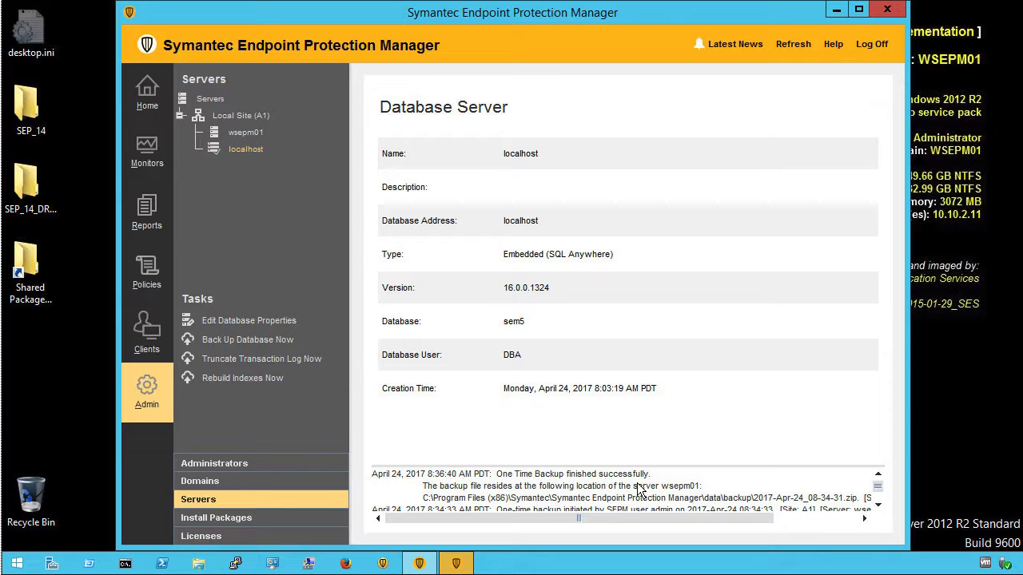
- Open C:\Program Files (x86)\Symantec\Symantec Endpoint Protection Manager\data\backup in File Explorer
right_click(17, 568)
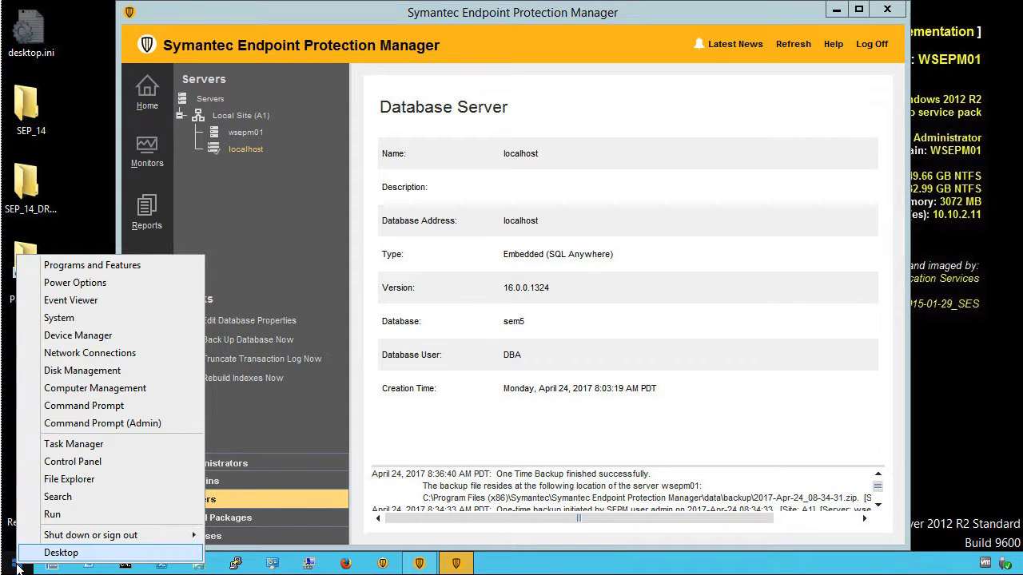
click(76, 478)
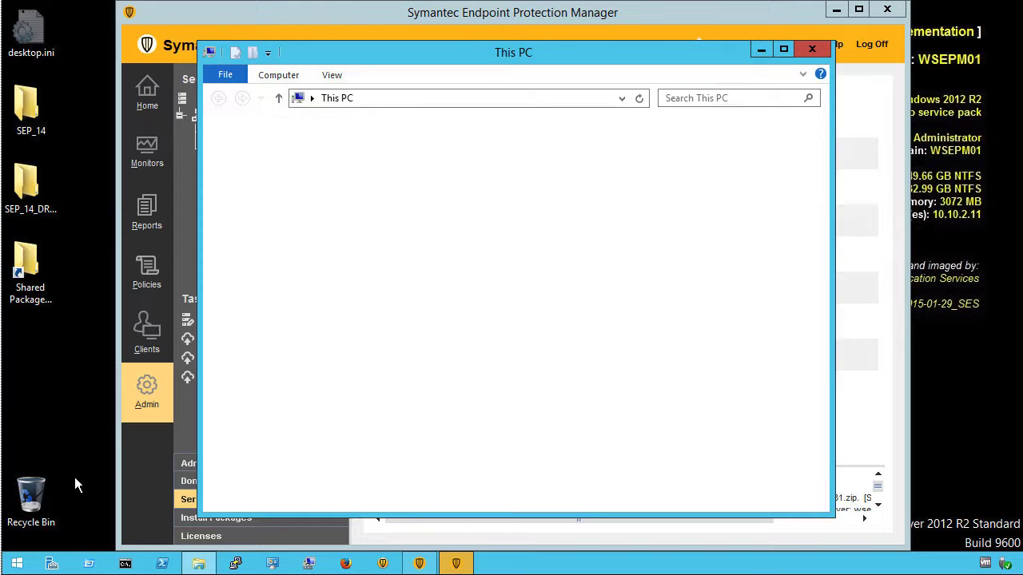
double_click(571, 319)
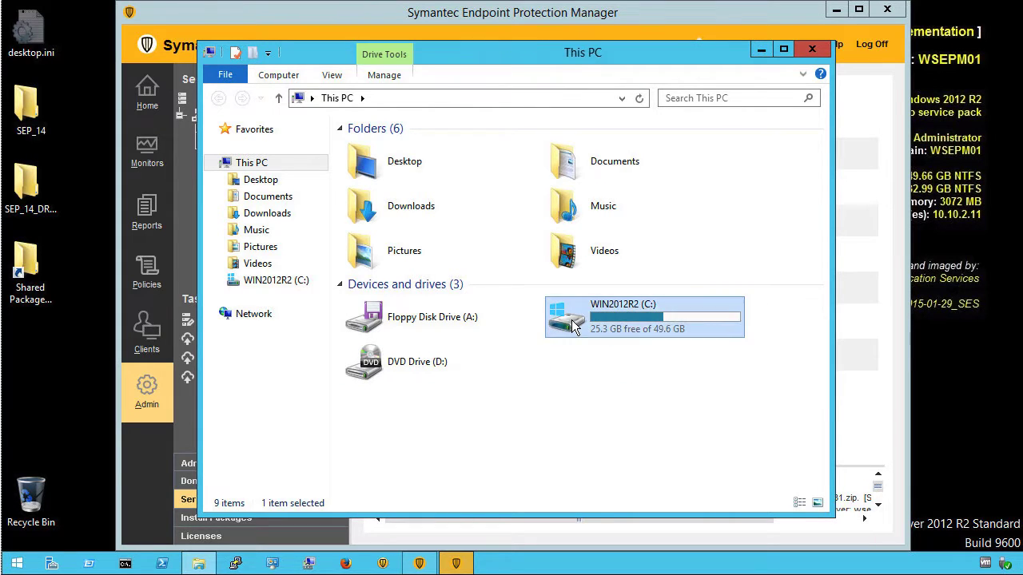
double_click(369, 227)
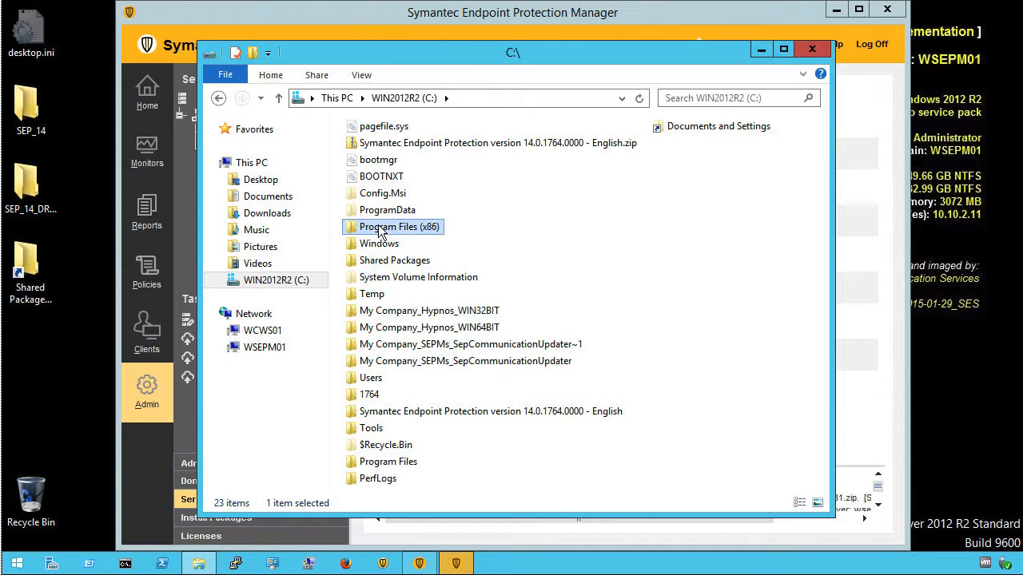
double_click(364, 228)
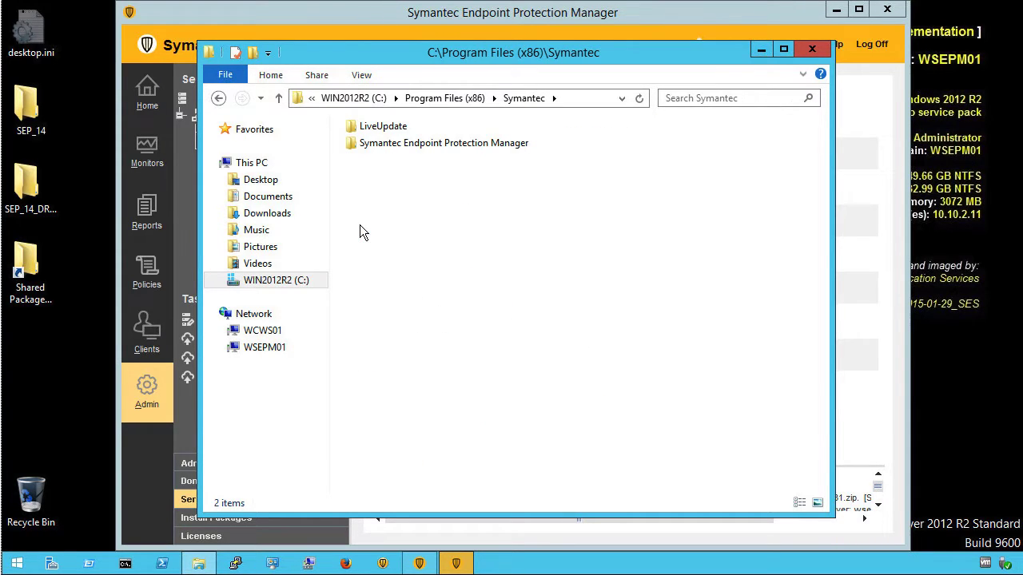
double_click(362, 142)
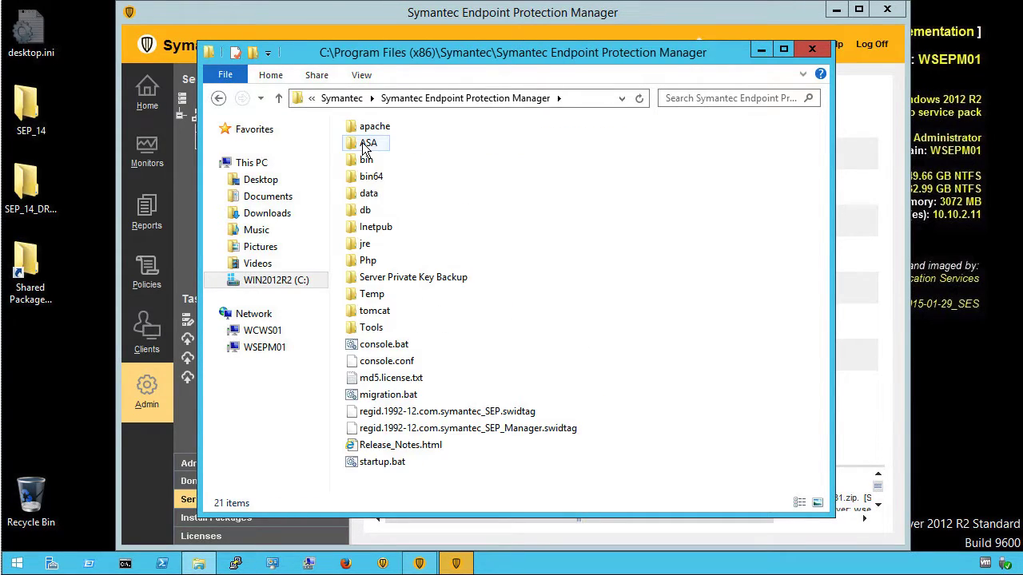
double_click(355, 194)
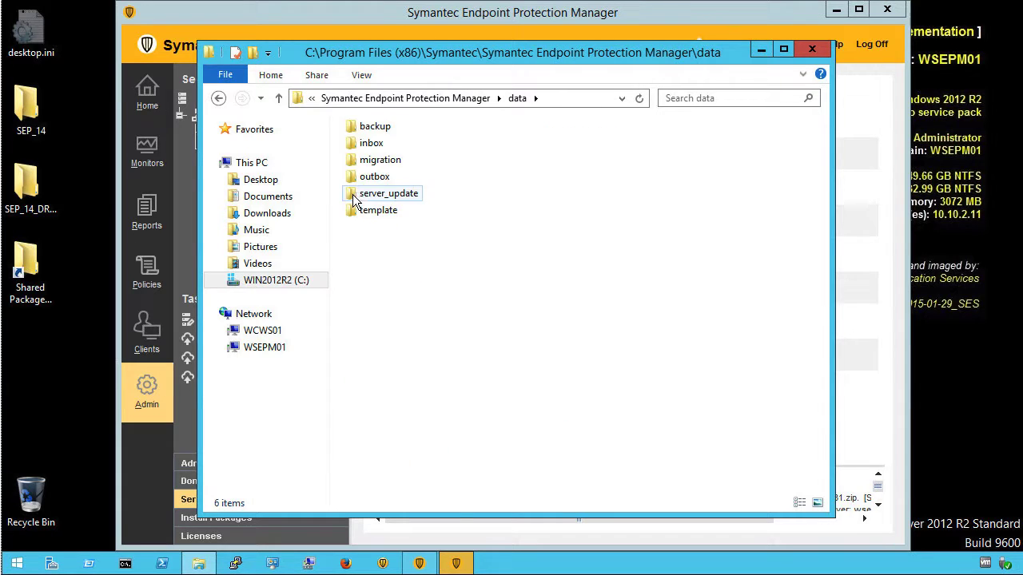
double_click(362, 128)
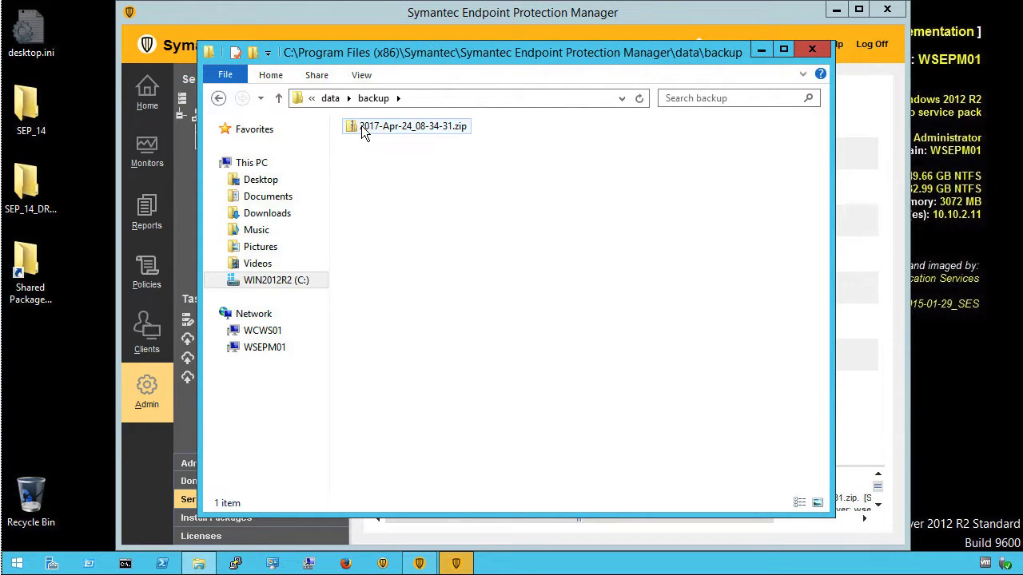
- Copy the database backup 2017-Apr-24_08-34-31.zip into the desktop folder SEP_14_DR_Backup and close that folder's window
right_click(368, 128)
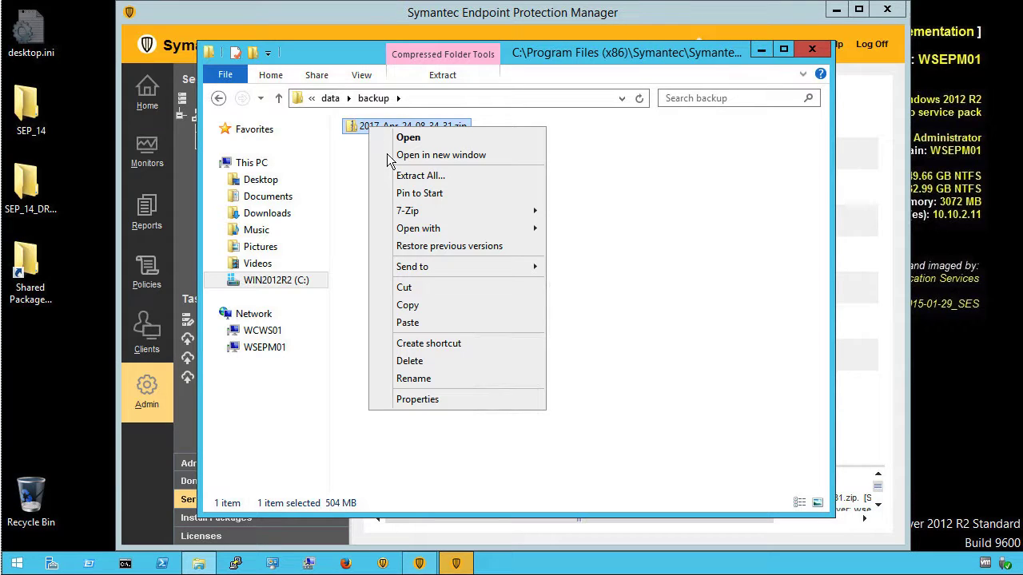
click(412, 304)
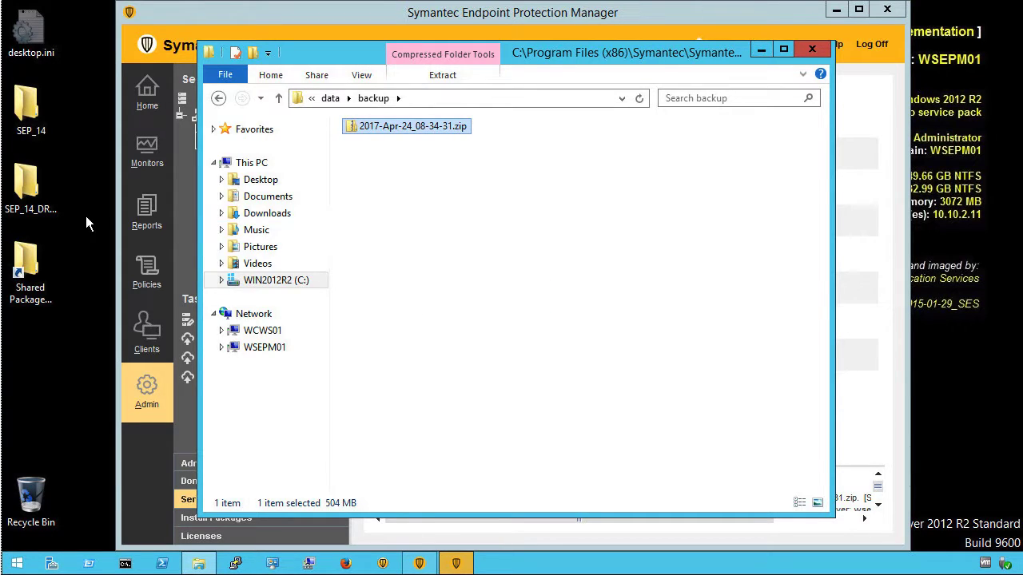
double_click(24, 196)
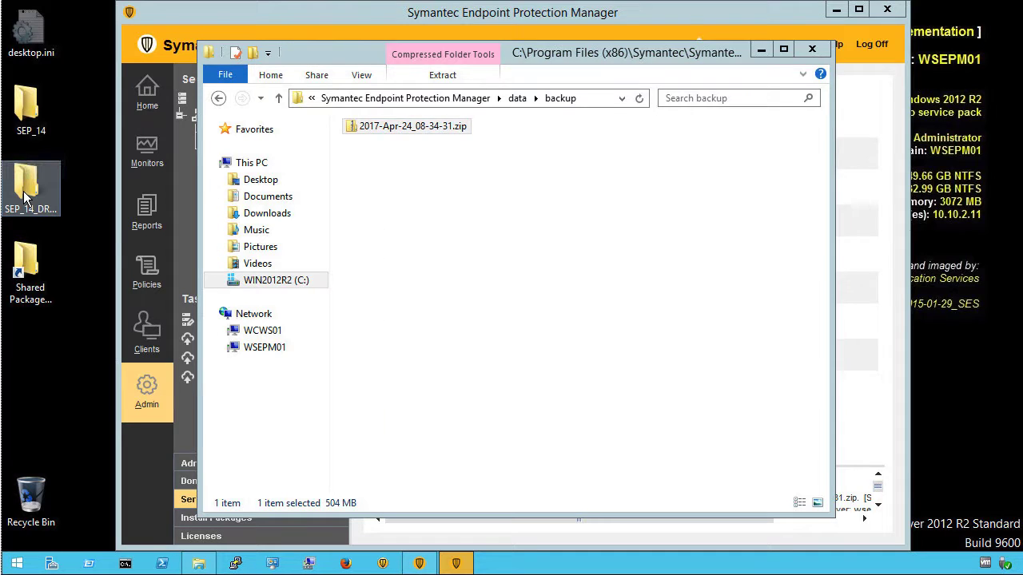
right_click(576, 157)
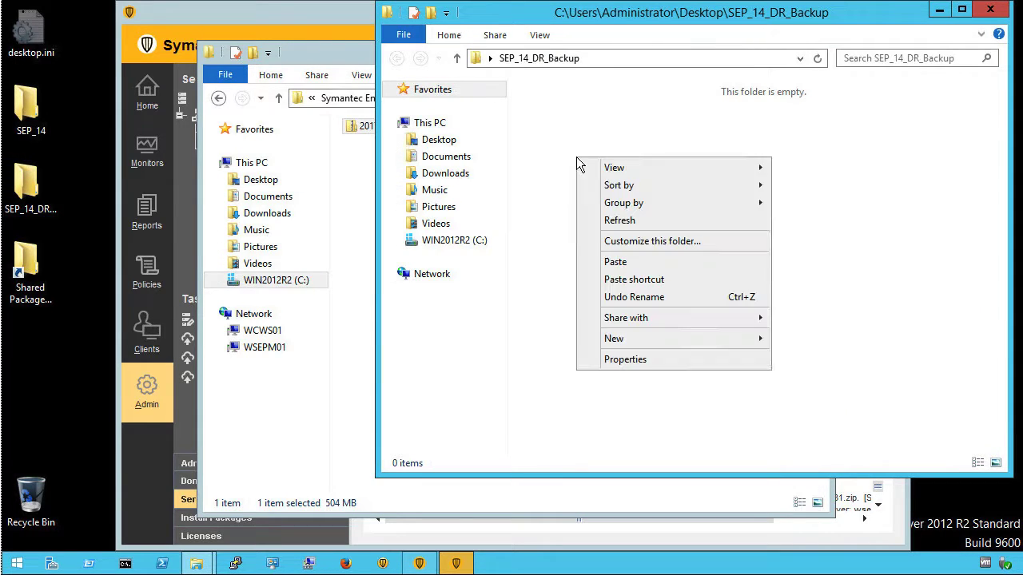
click(624, 261)
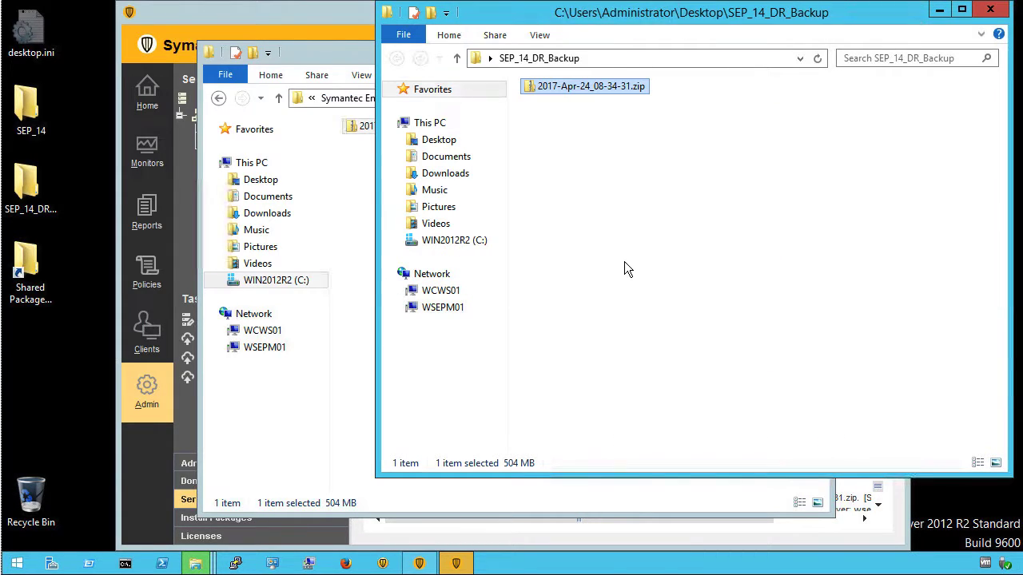
click(990, 10)
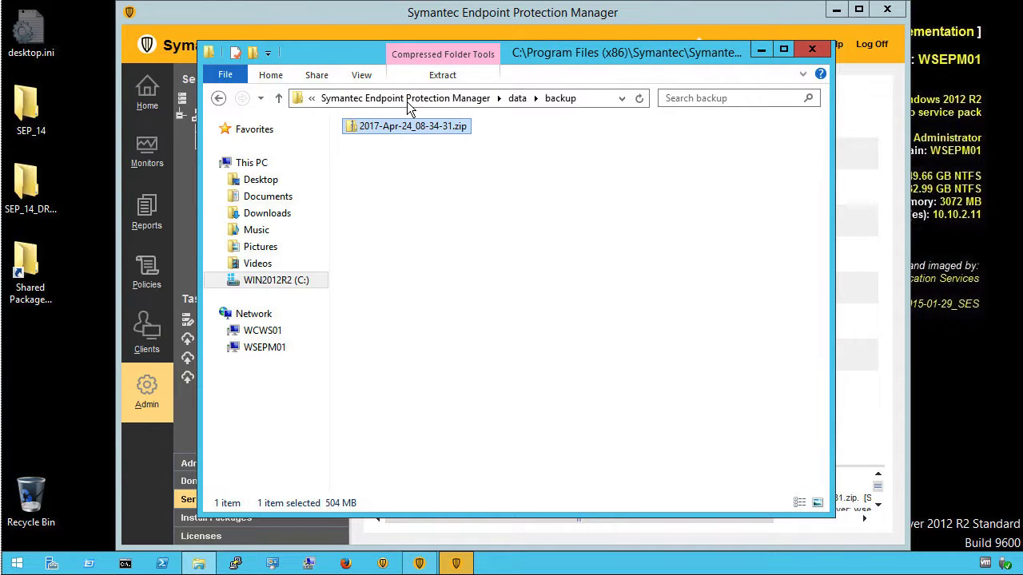
click(387, 98)
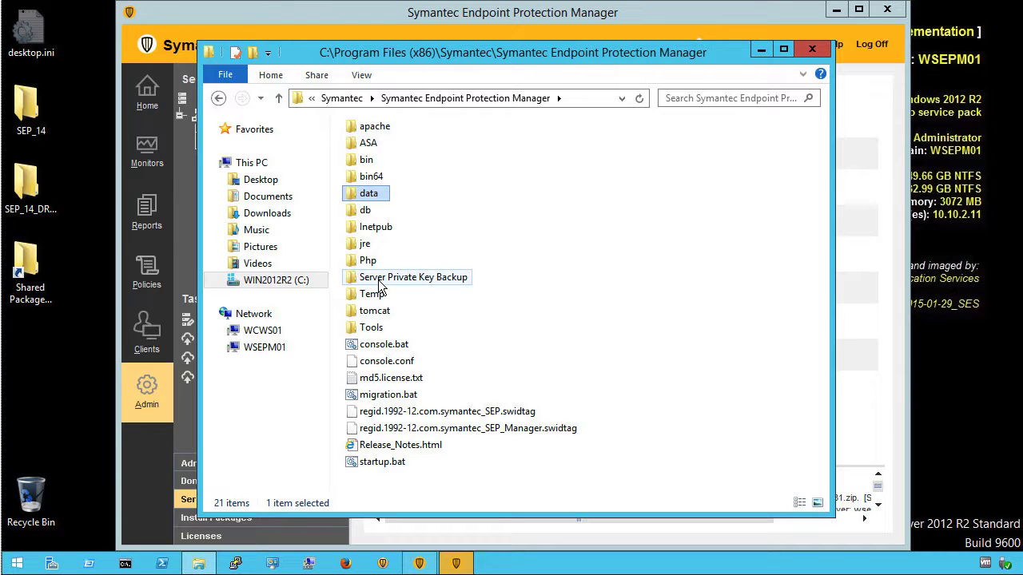
click(359, 286)
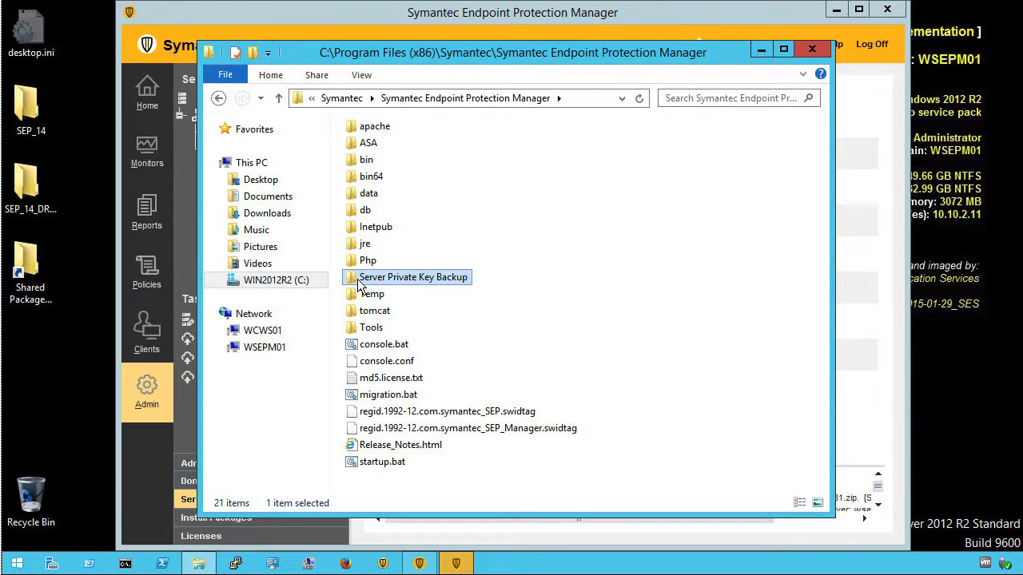
double_click(357, 285)
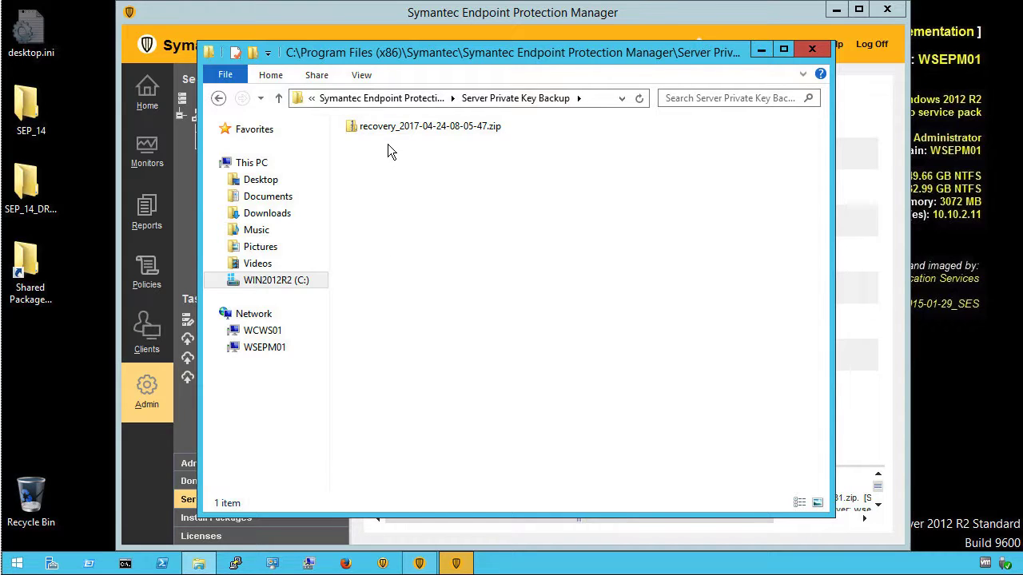
right_click(370, 126)
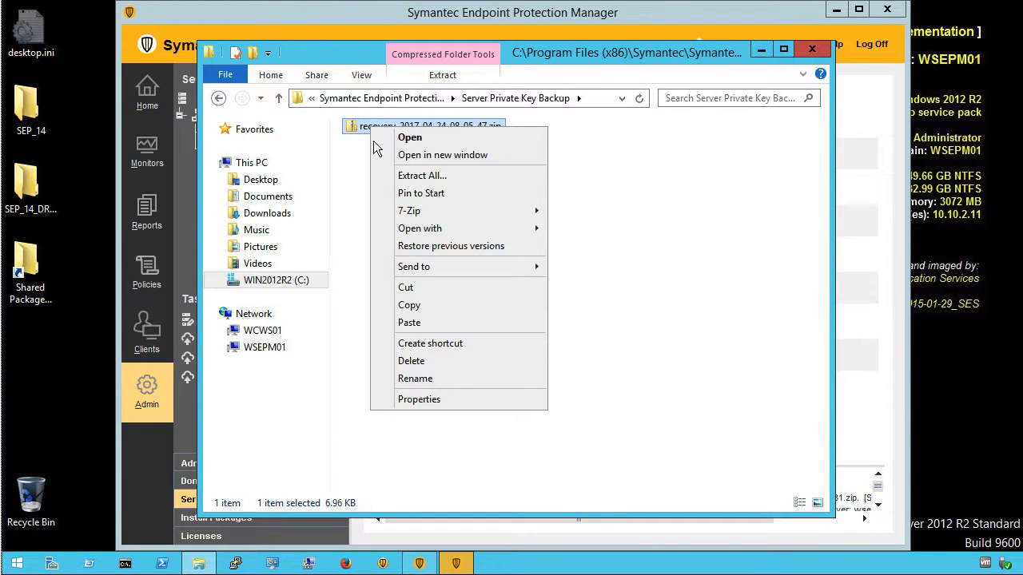
click(408, 305)
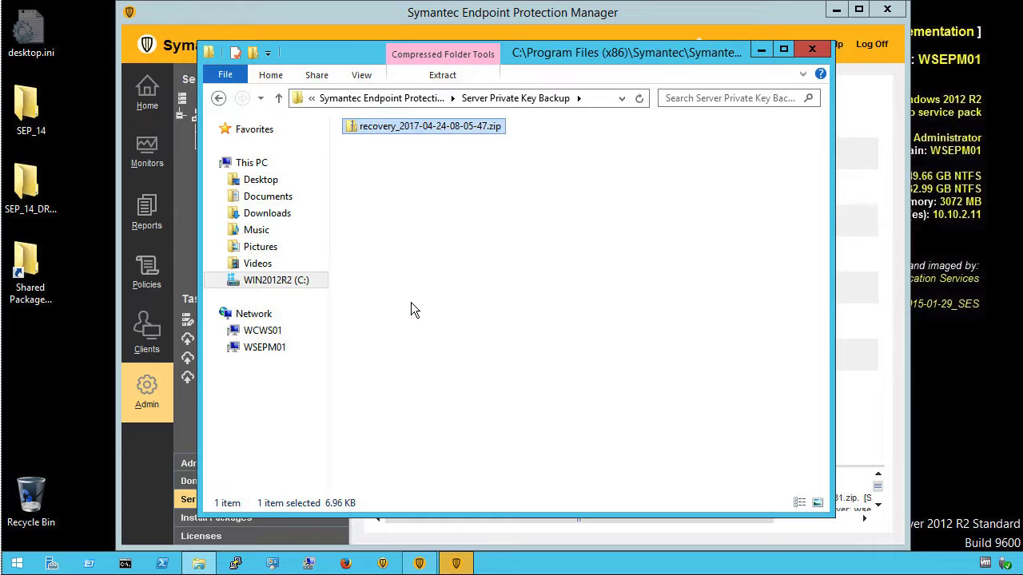
double_click(57, 202)
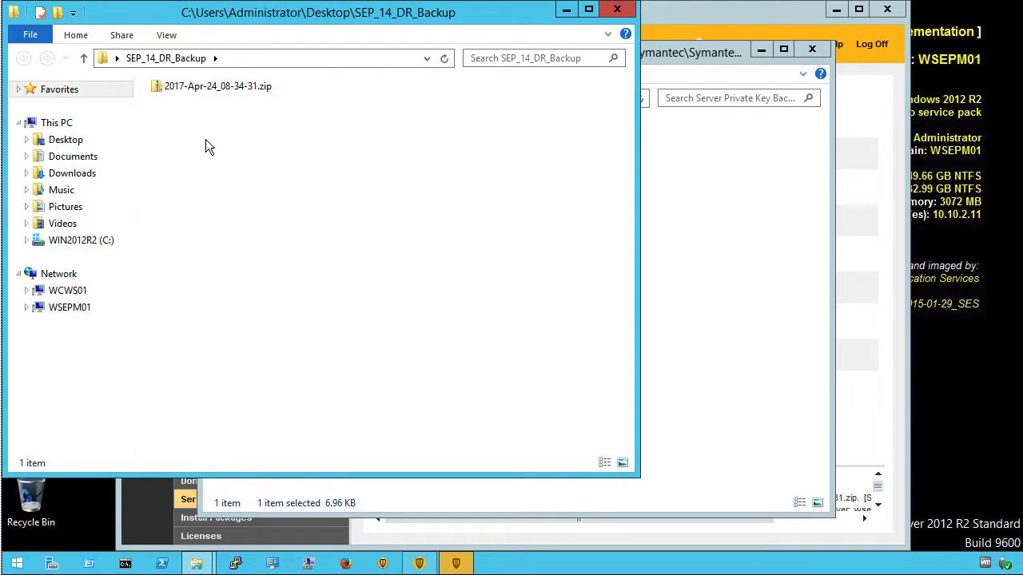
right_click(206, 139)
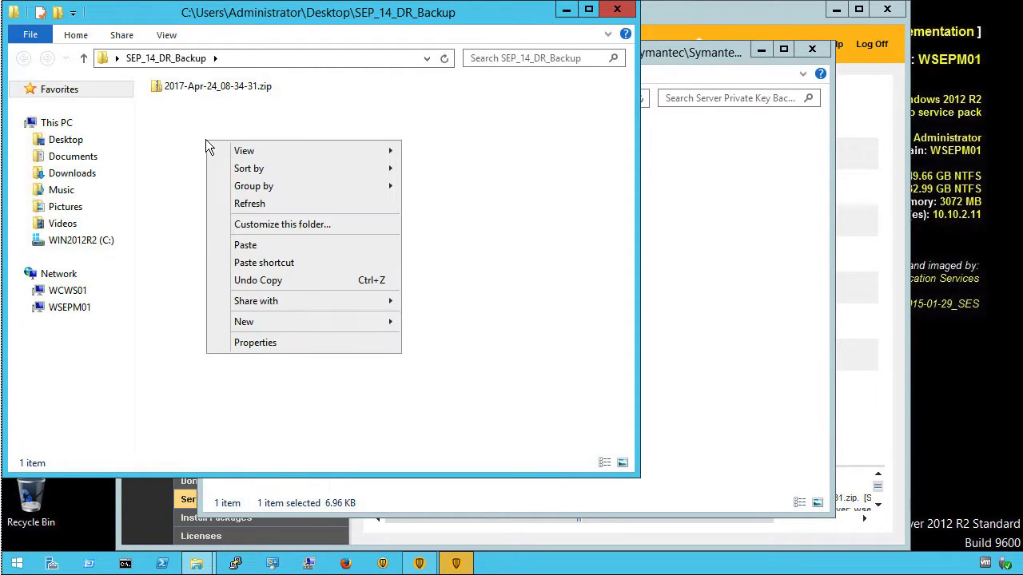
click(253, 248)
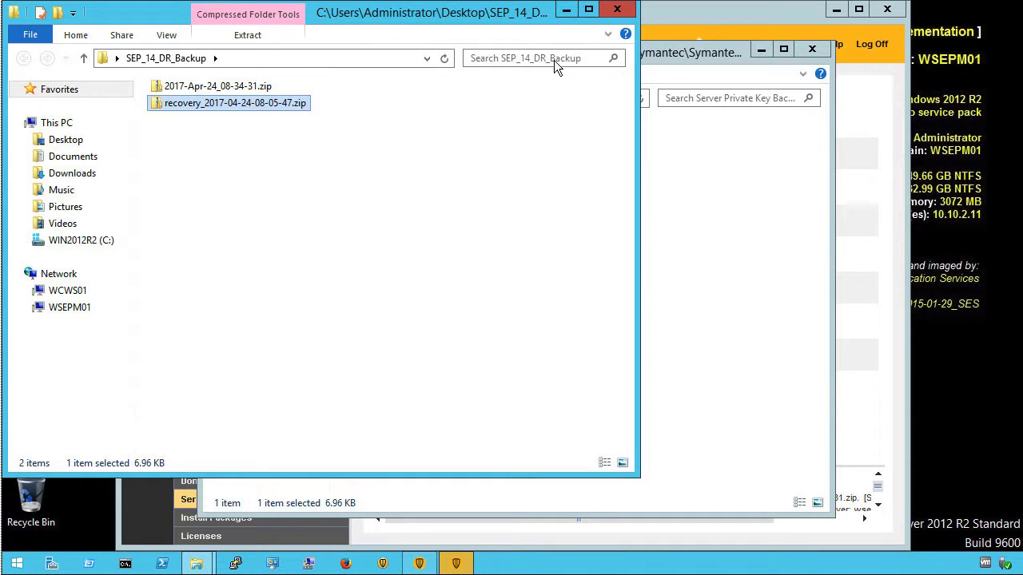
click(617, 9)
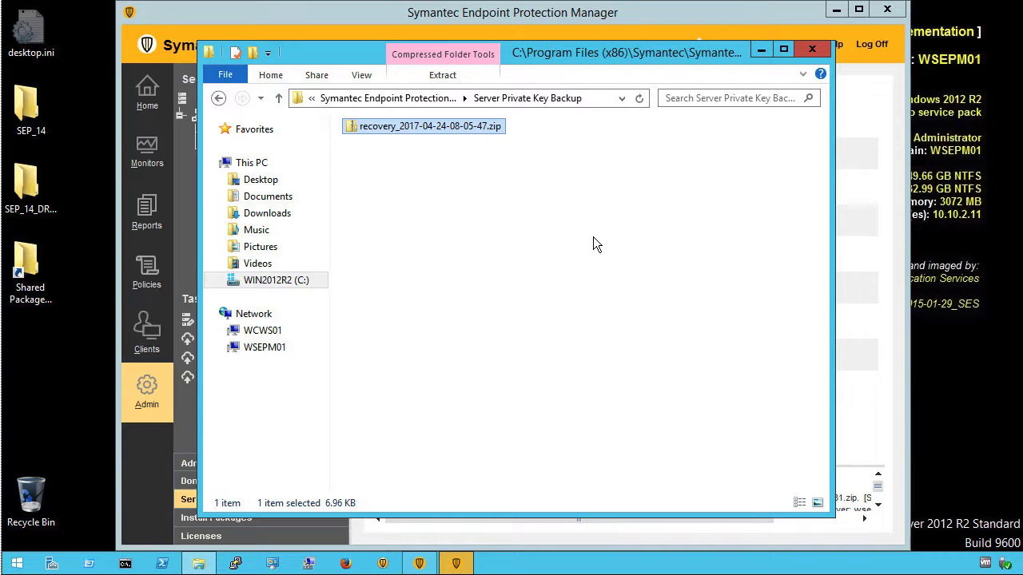
click(815, 49)
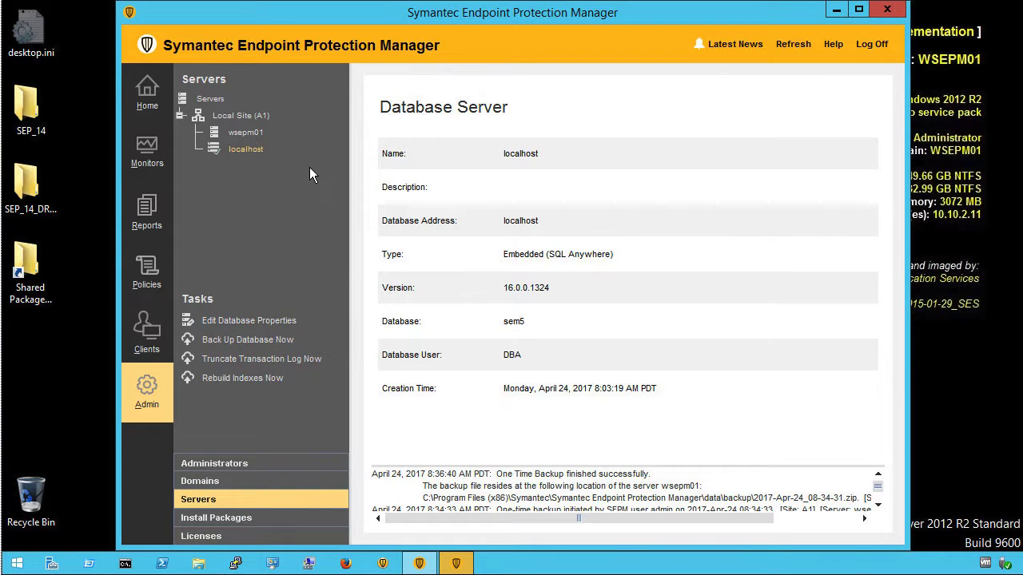
- Export the server properties of wsepm01 as A1_wsepm01_server_properties.xml into the desktop folder SEP_14_DR_Backup
click(244, 133)
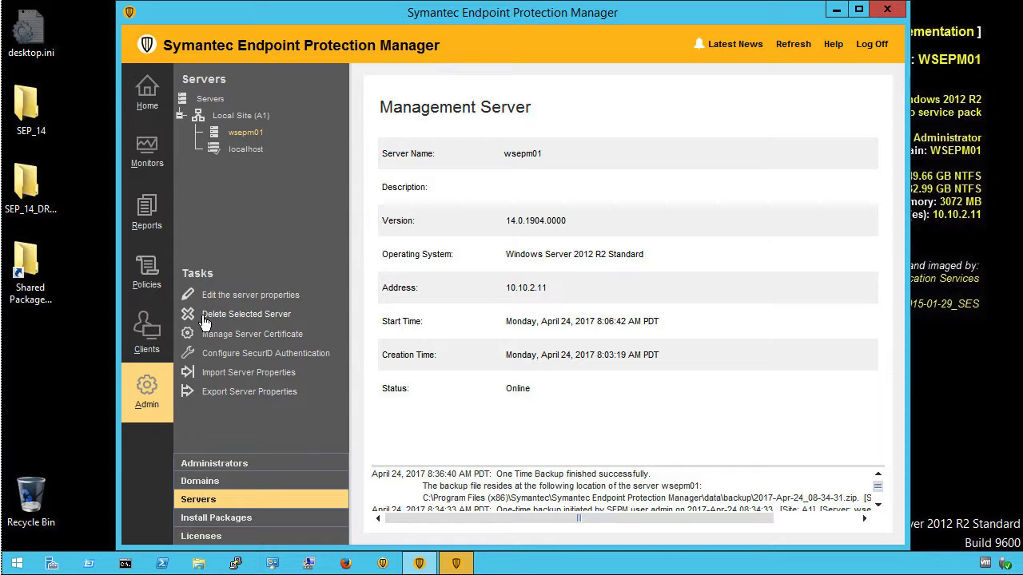
click(249, 391)
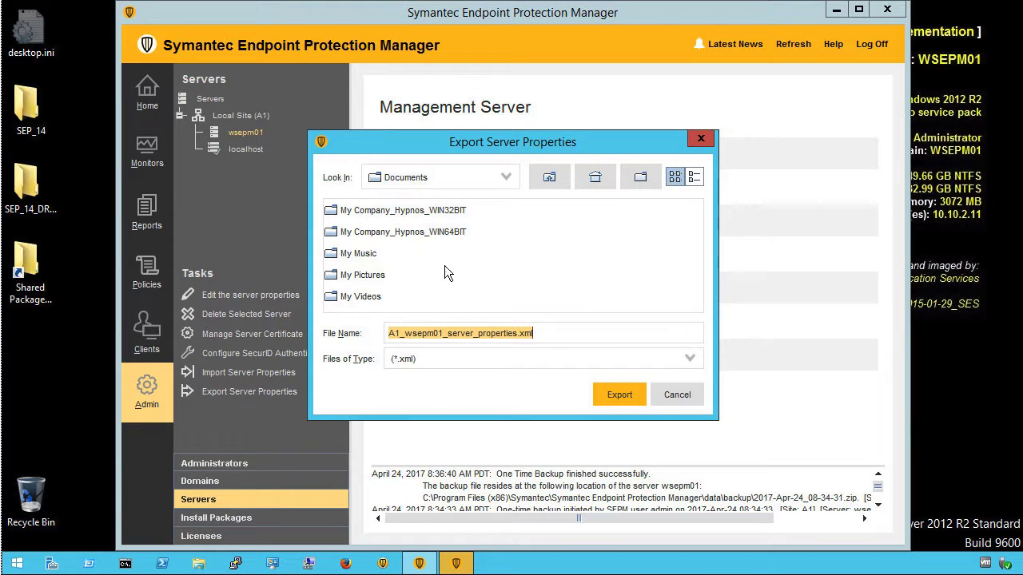
click(506, 177)
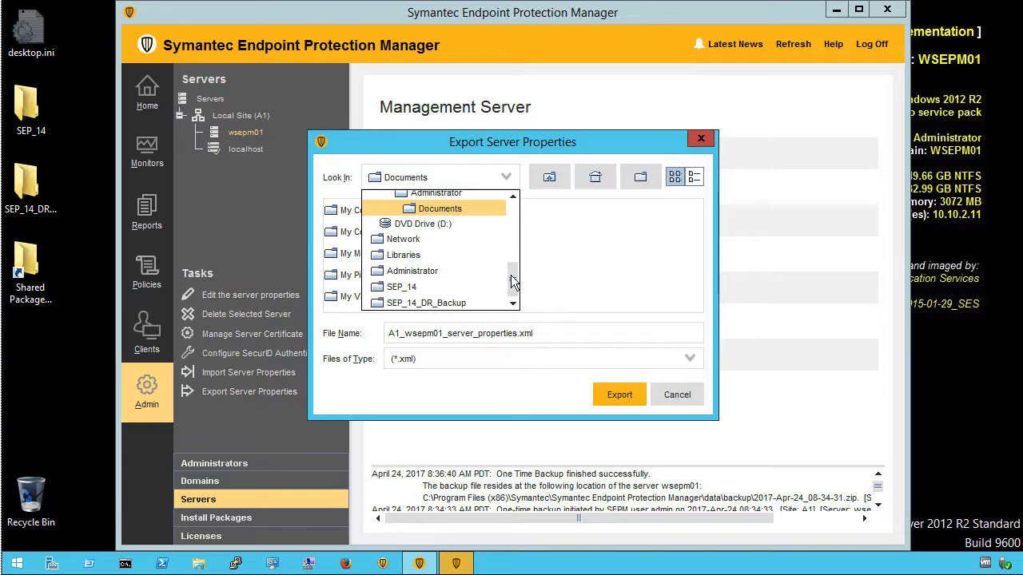
drag(512, 282, 512, 235)
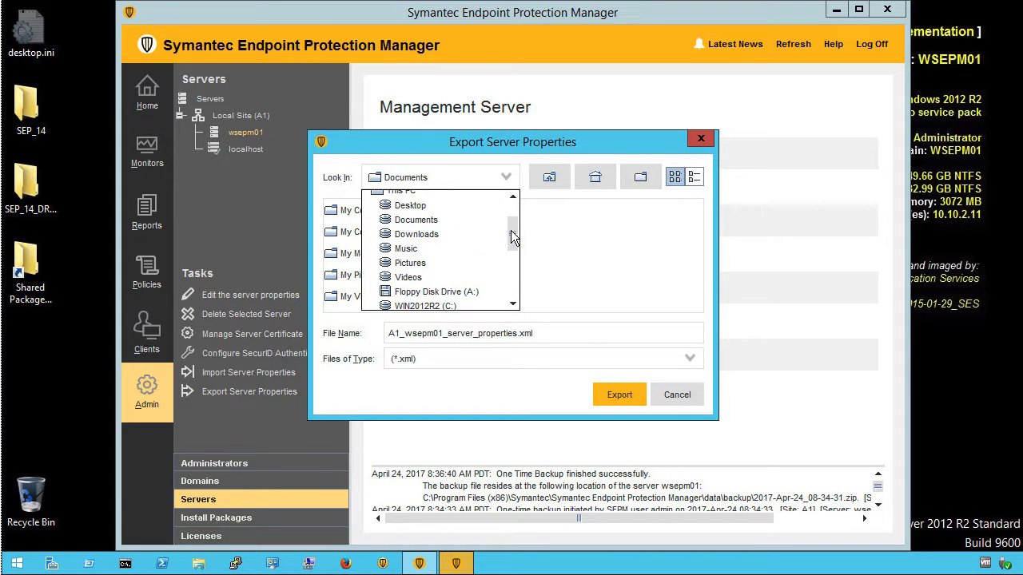
click(398, 206)
click(328, 232)
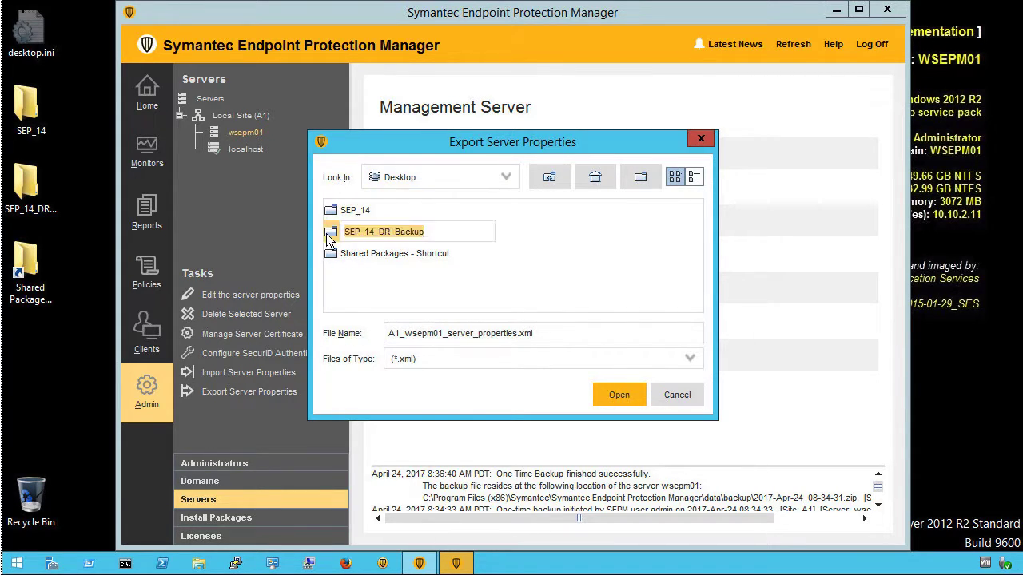
double_click(326, 233)
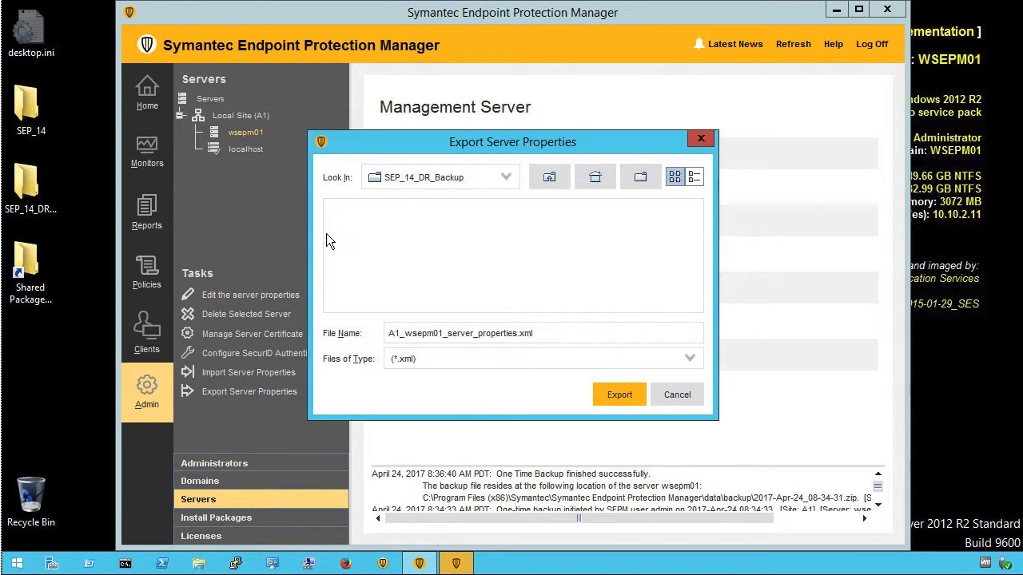
click(616, 392)
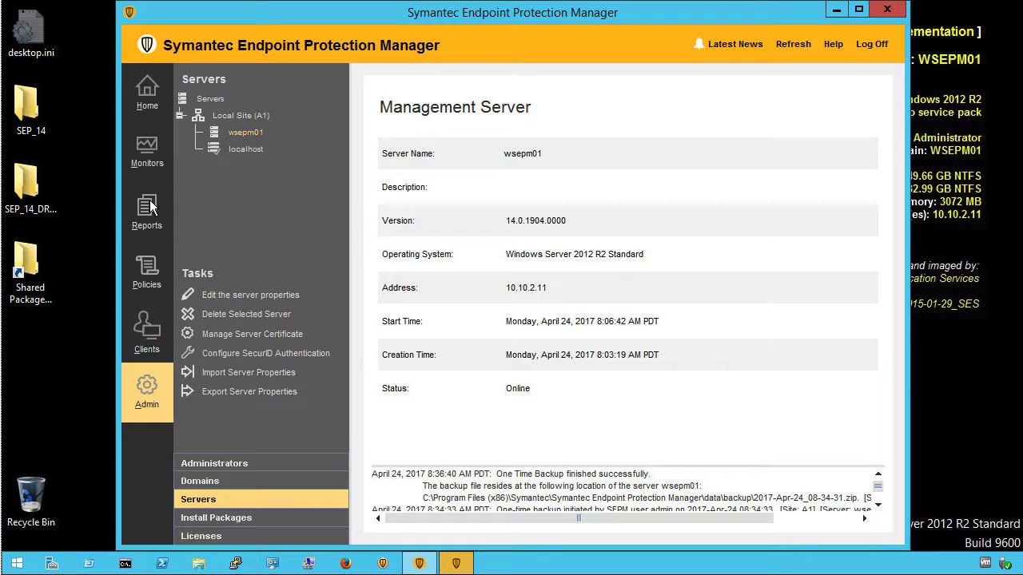
- Create a text document named Backup.txt in the desktop folder SEP_14_DR_Backup and open it in Notepad
double_click(24, 189)
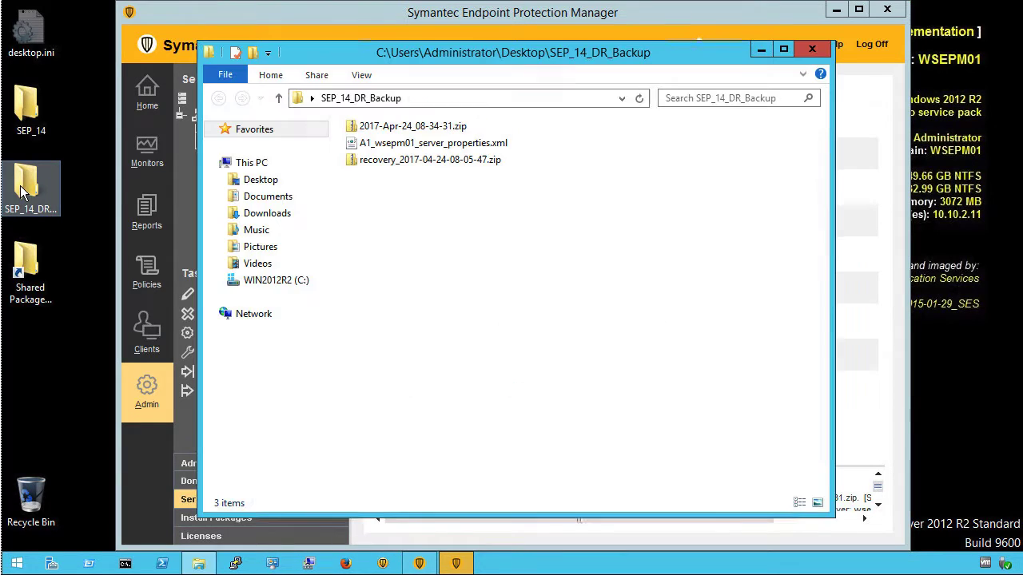
right_click(424, 207)
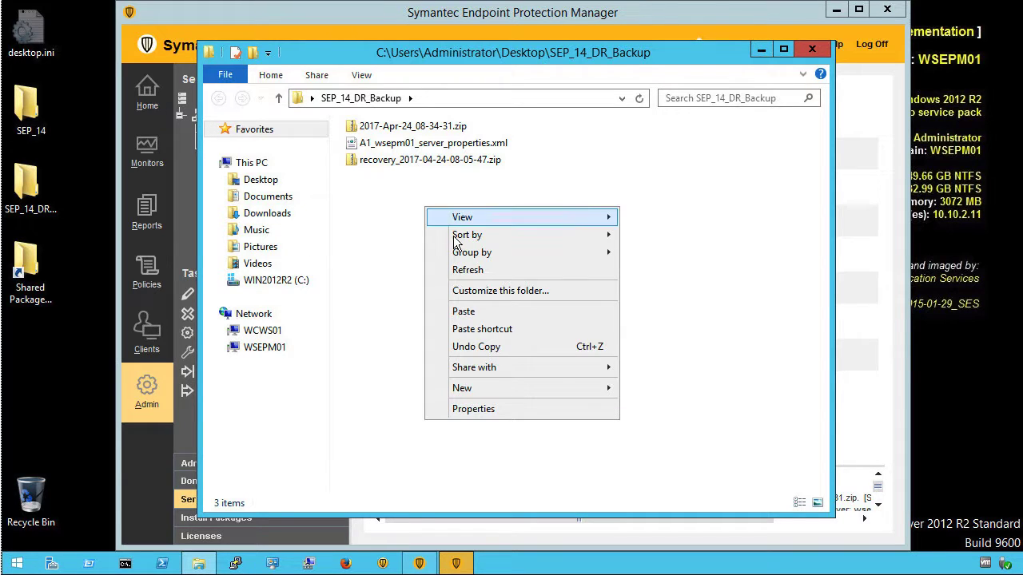
mouse_move(474, 390)
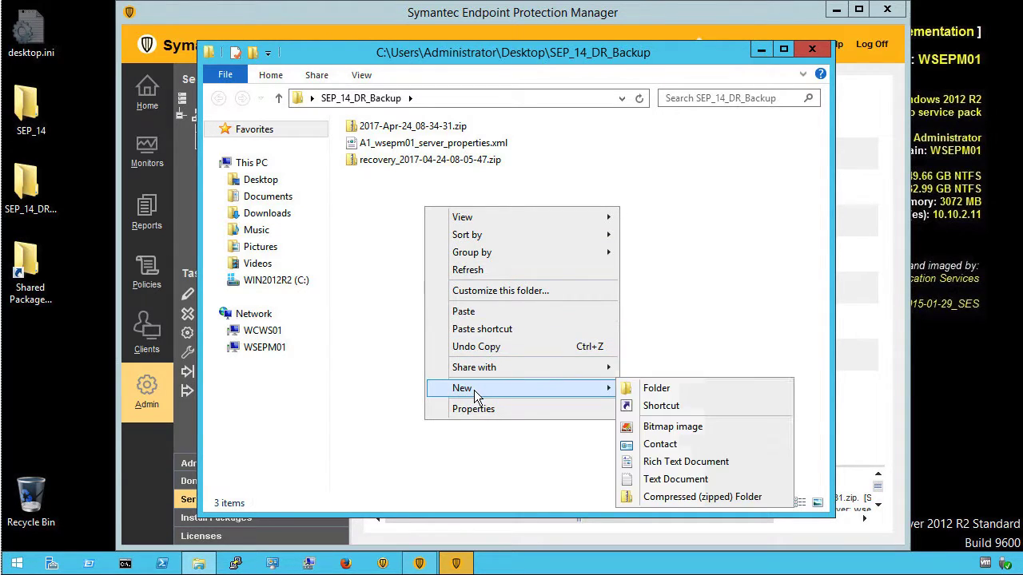
click(675, 480)
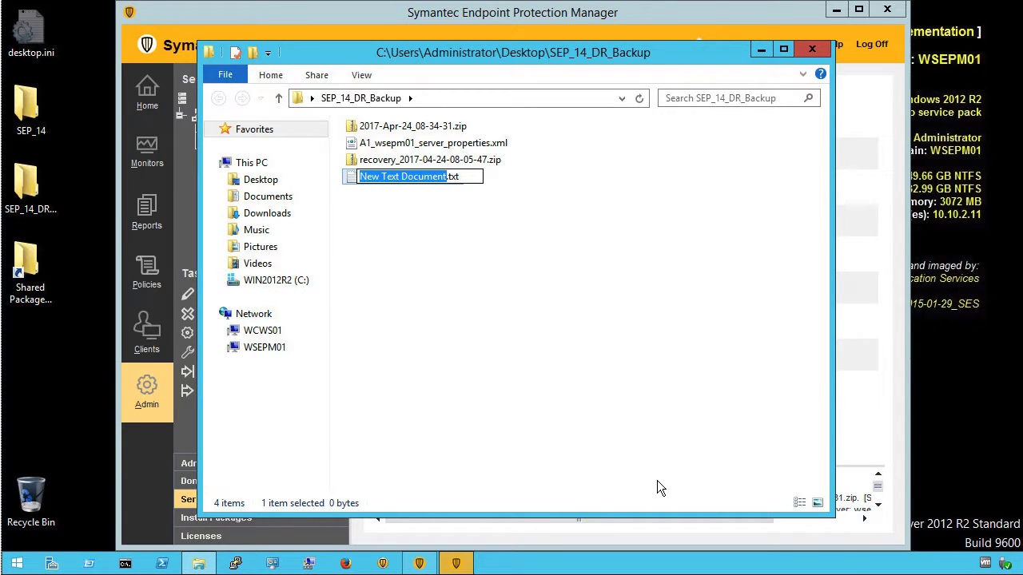
text(Backup)
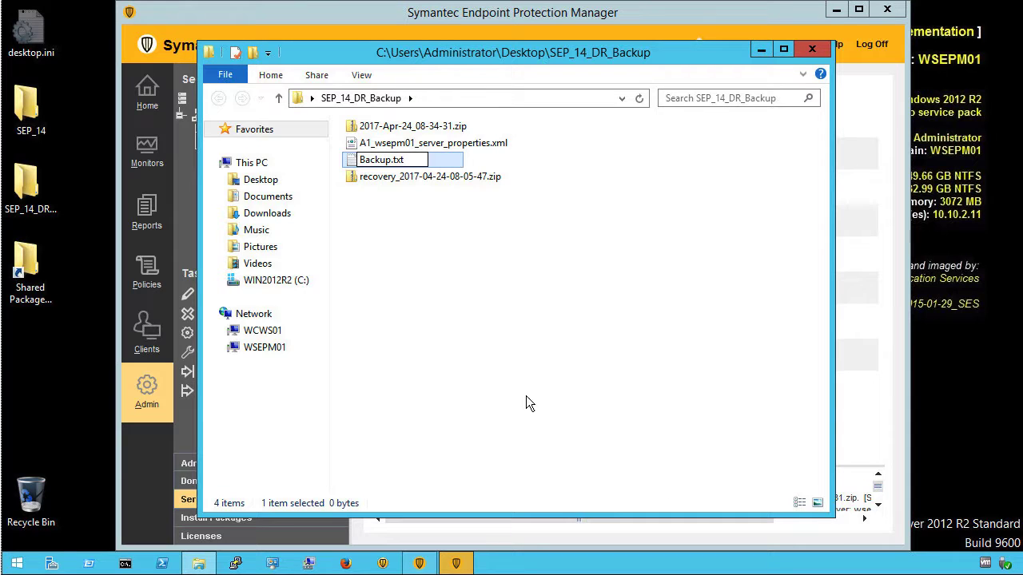
click(378, 230)
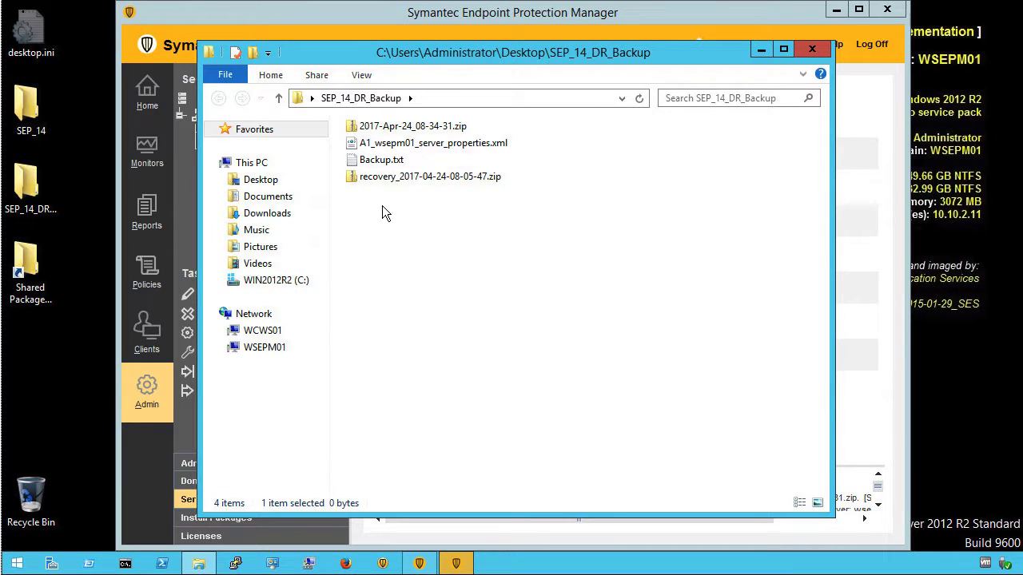
double_click(356, 162)
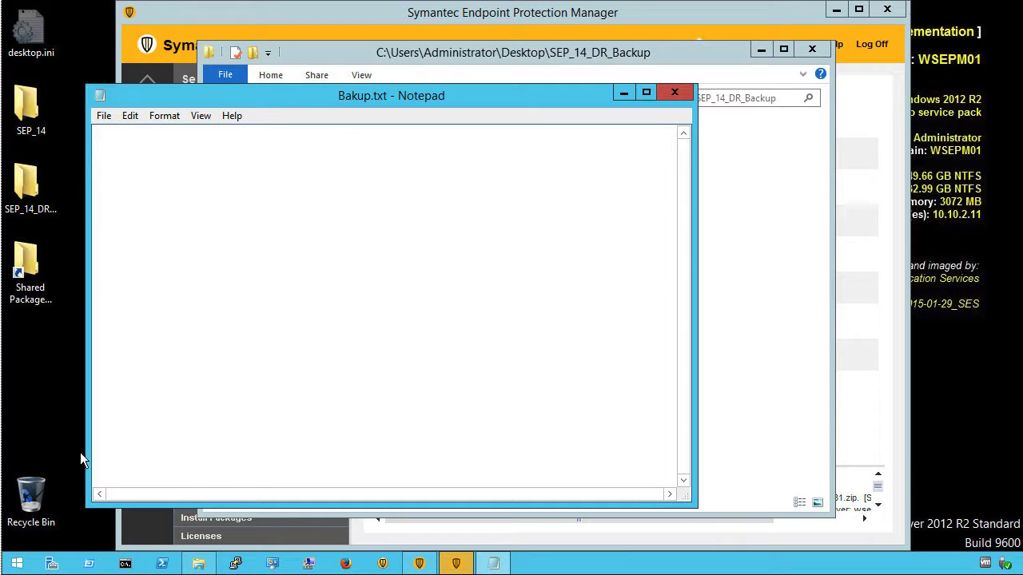
- Open a command prompt and run ipconfig /all
right_click(14, 564)
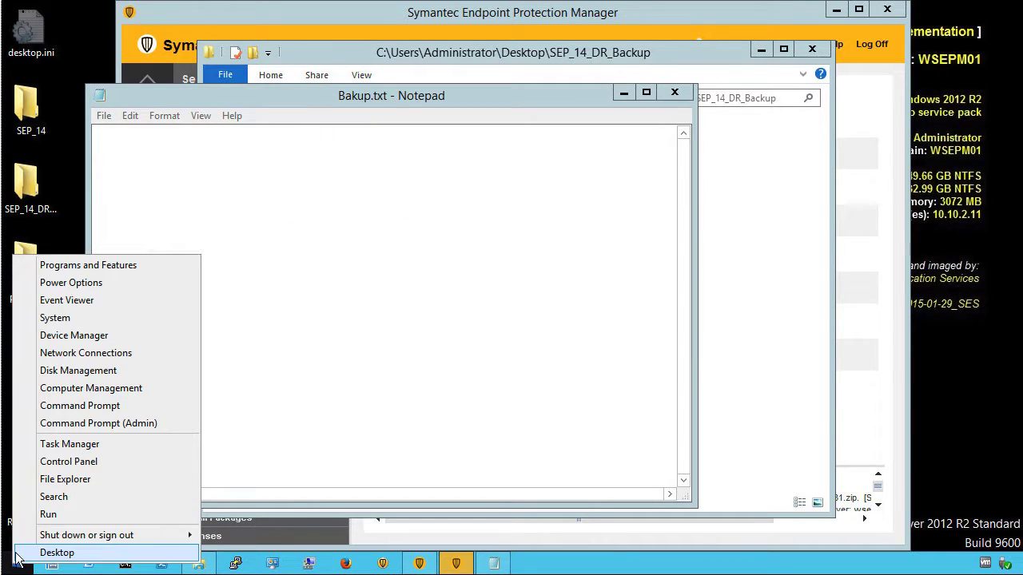
click(48, 514)
click(128, 521)
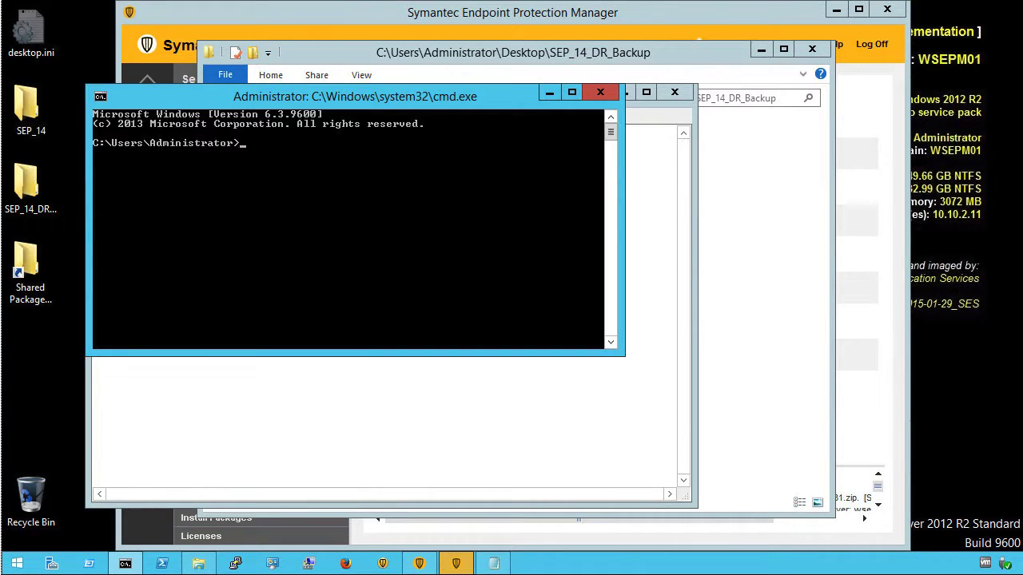
text(ipconfig /all)
key(Return)
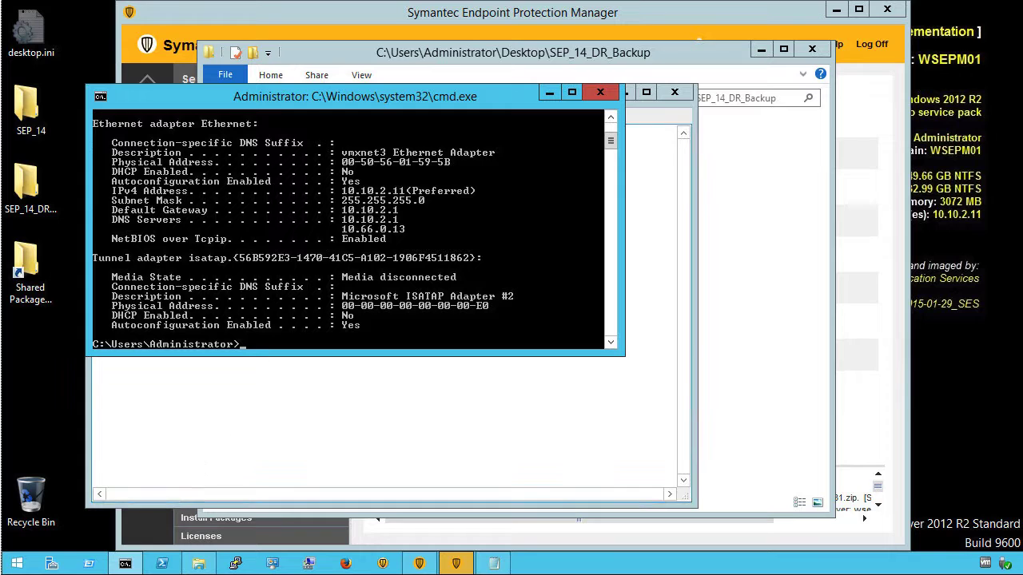
- Copy the entire ipconfig output from the command prompt and paste it into the empty text document in Notepad
right_click(263, 240)
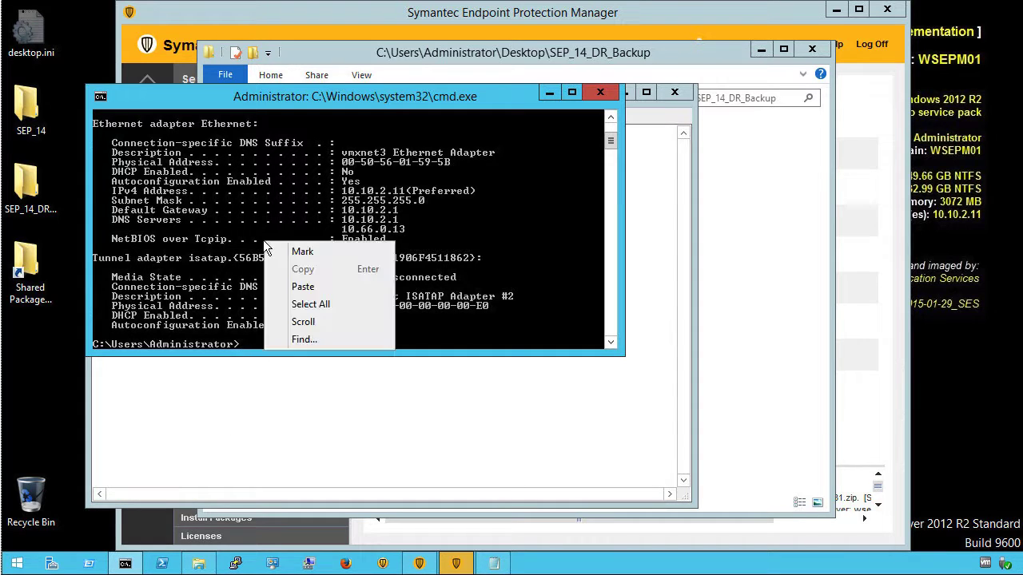
click(310, 304)
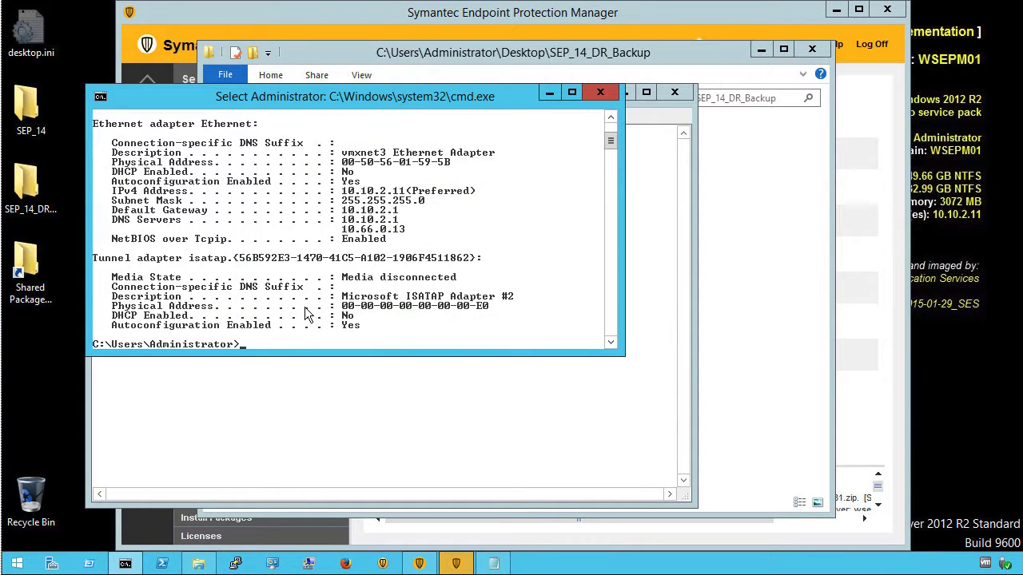
key(Return)
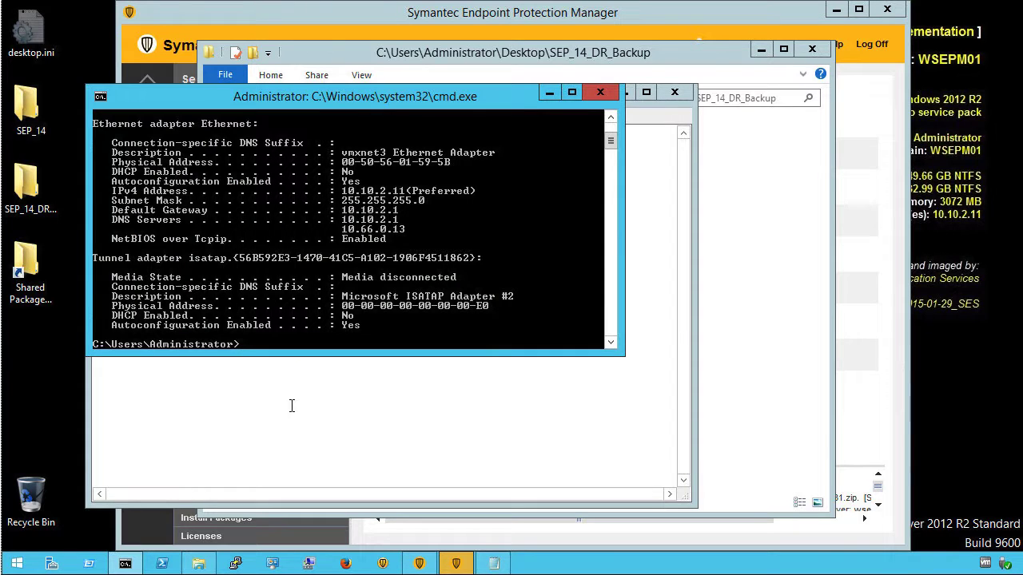
click(292, 406)
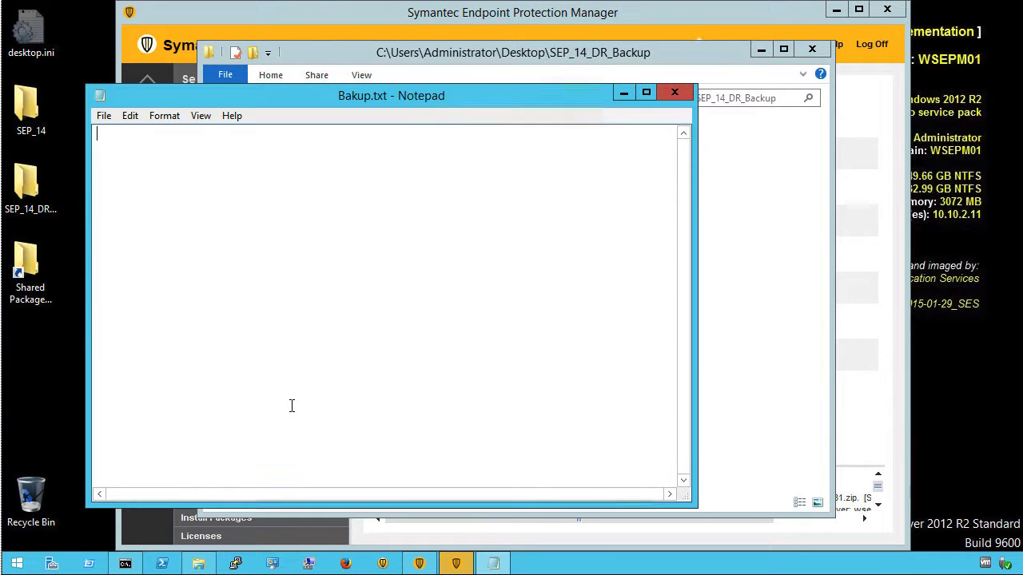
right_click(176, 179)
click(227, 248)
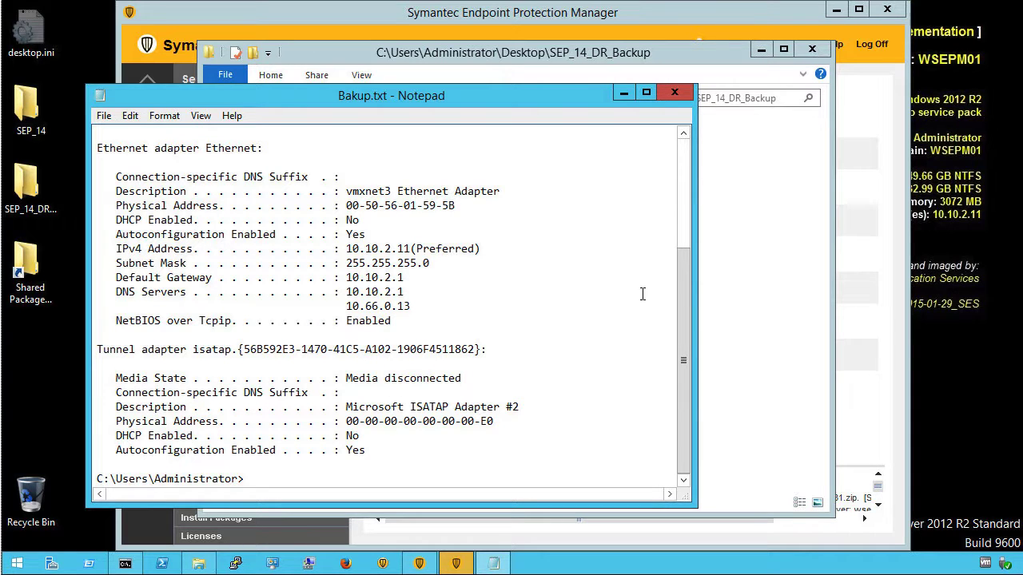
- Save the text document with the network details and close Notepad, the command prompt and the SEP_14_DR_Backup folder window
drag(684, 258, 684, 159)
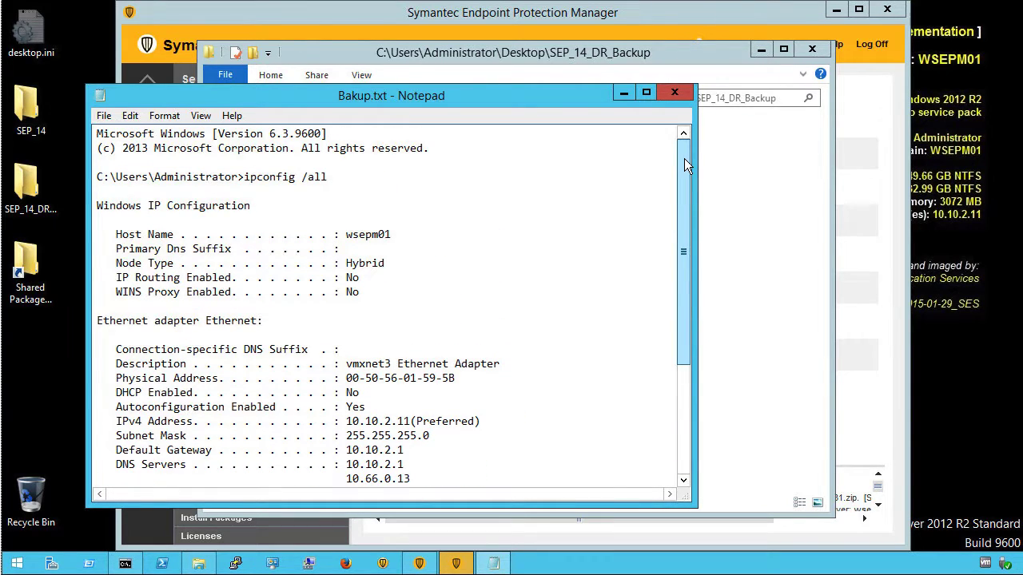
click(103, 115)
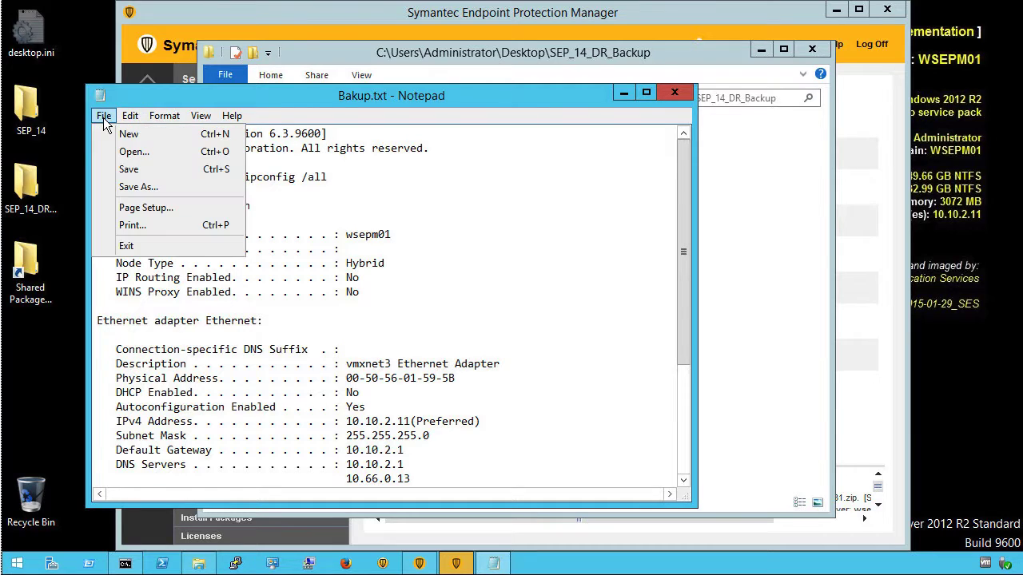
click(129, 169)
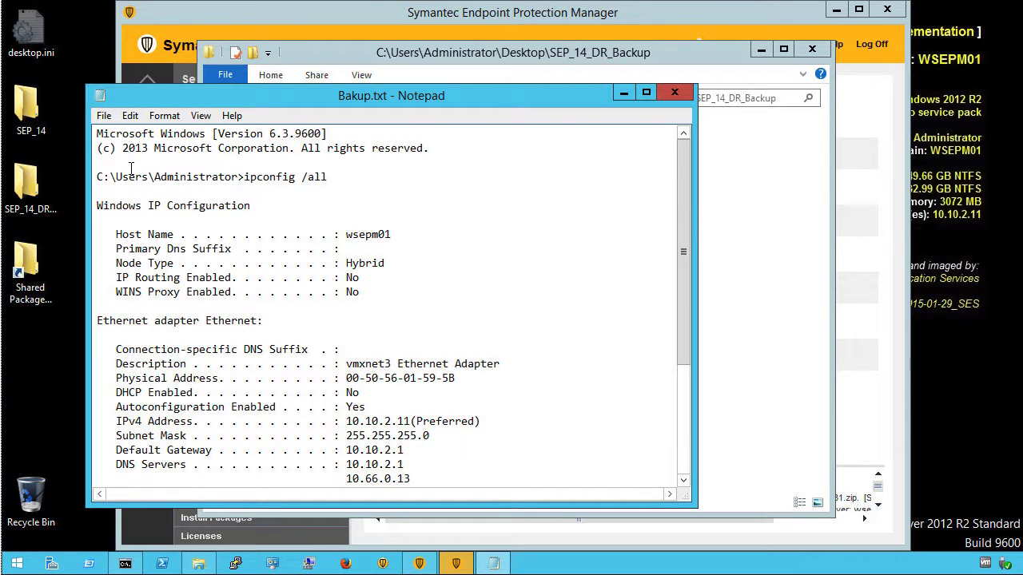
click(676, 92)
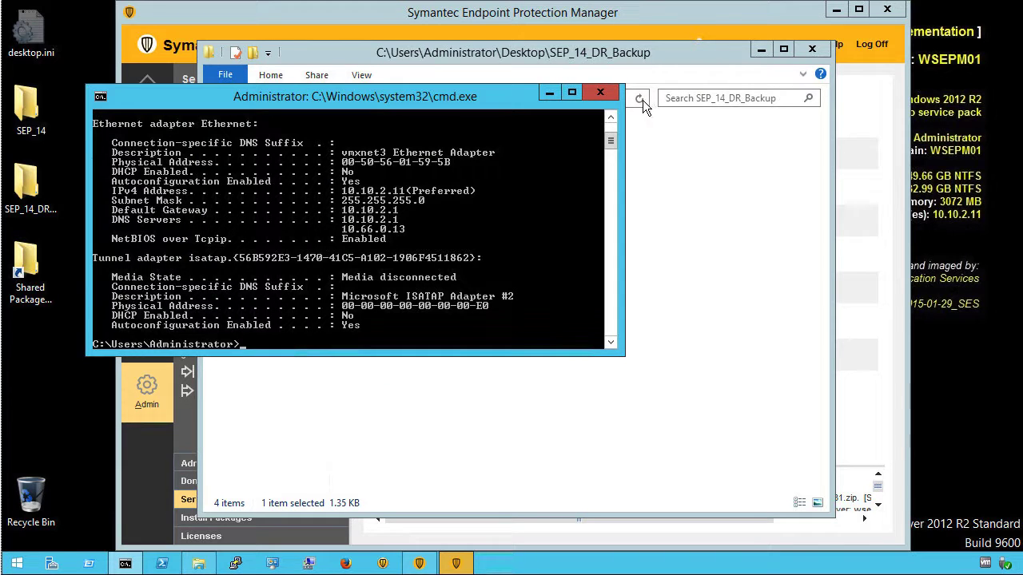
click(601, 93)
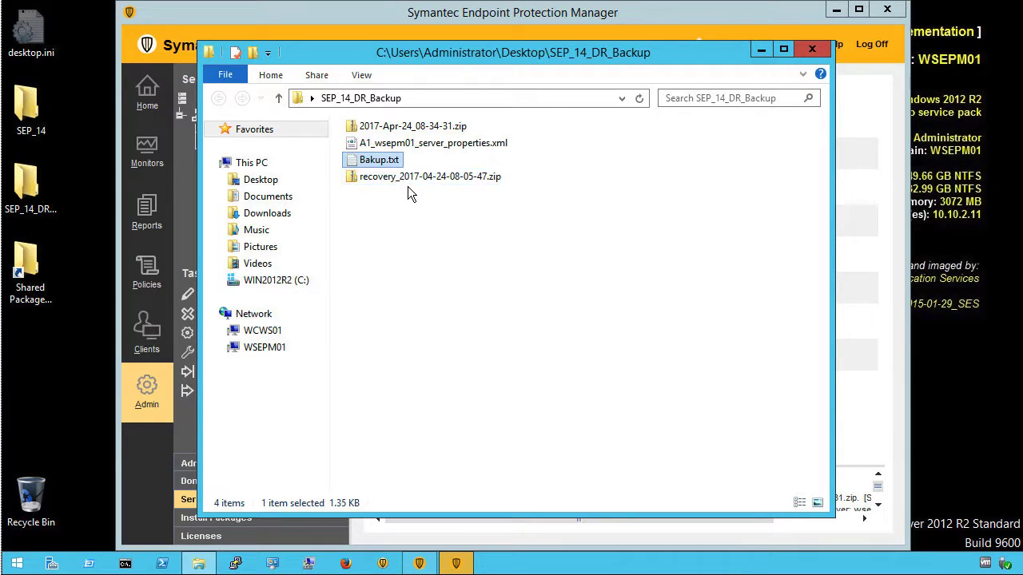
click(811, 49)
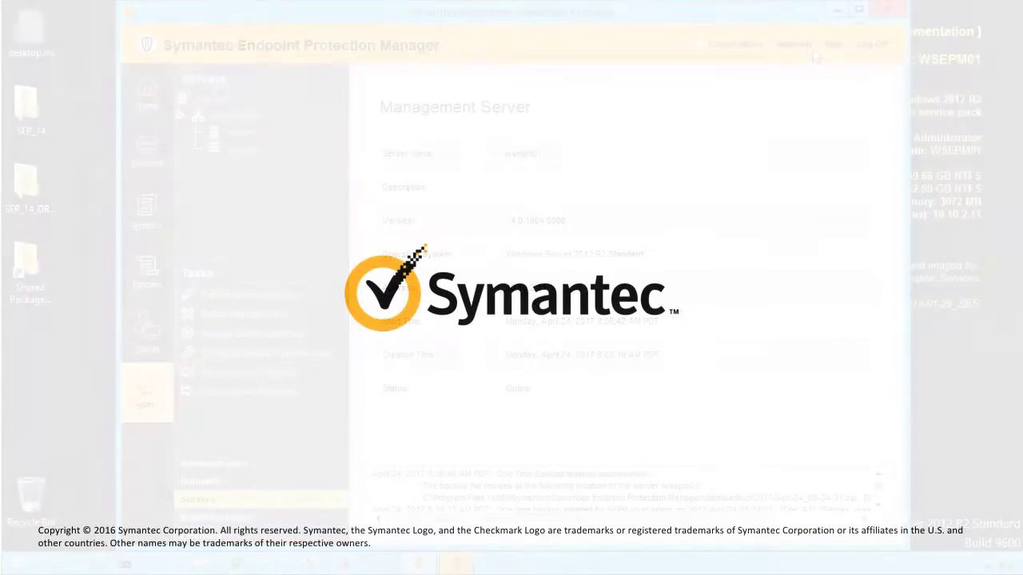